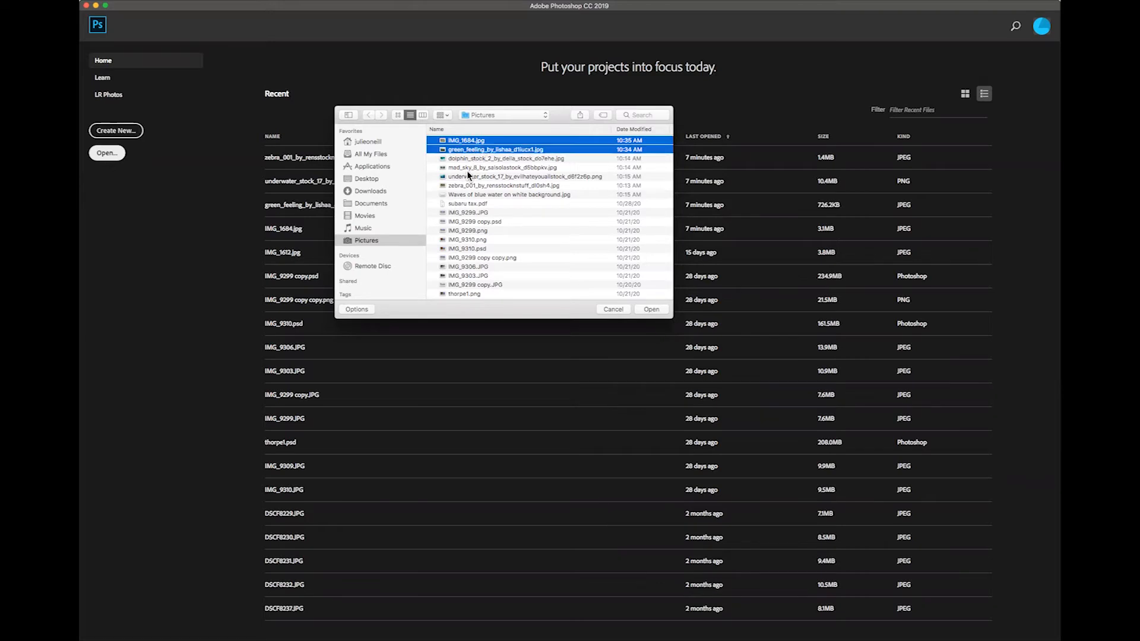
Add the underwater_stock_17 and zebra_001 images to the selected IMG_1684 and green_feeling files and open all four
super+click(480, 176)
super+click(463, 185)
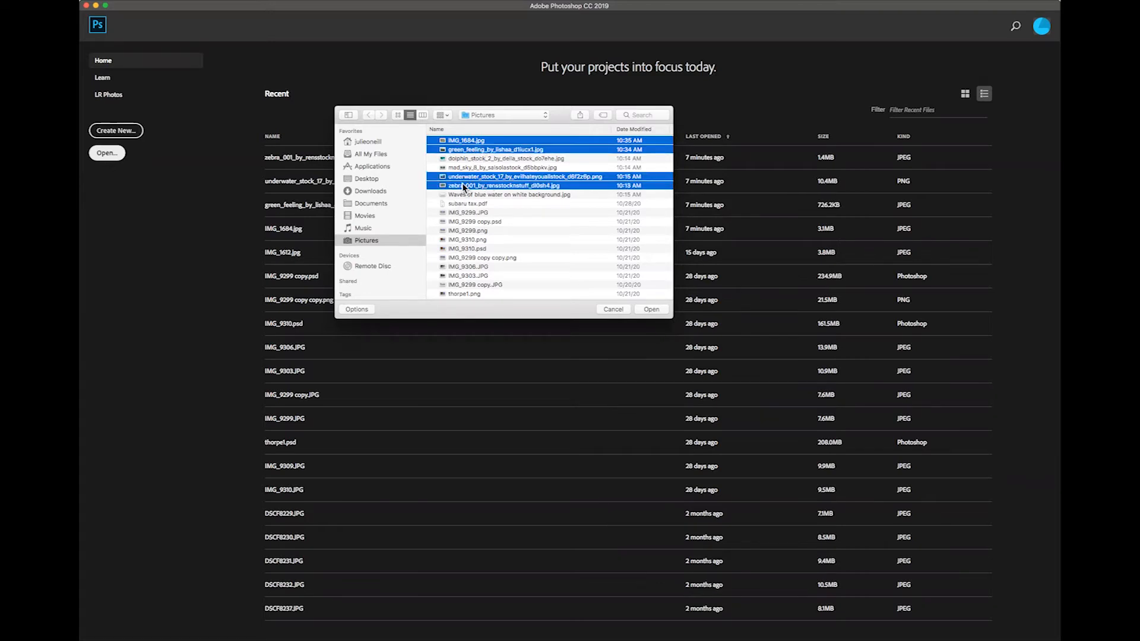
click(651, 310)
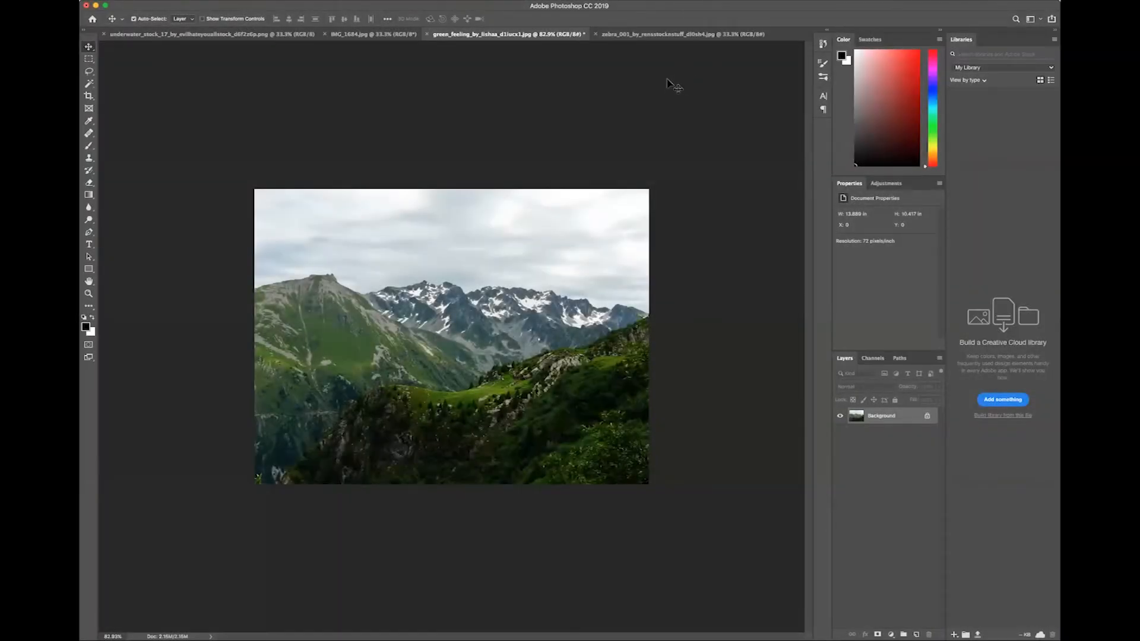
Crop the side and bottom edges of the green_feeling mountain photo to about 13.5 by 9.8 in
click(88, 97)
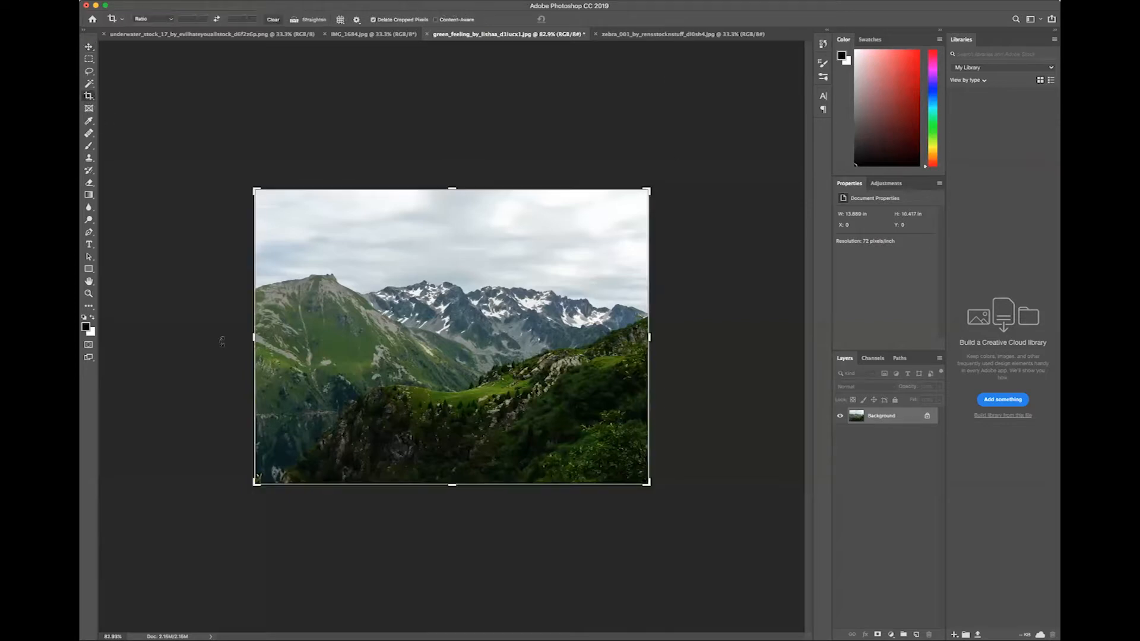
drag(254, 338, 260, 337)
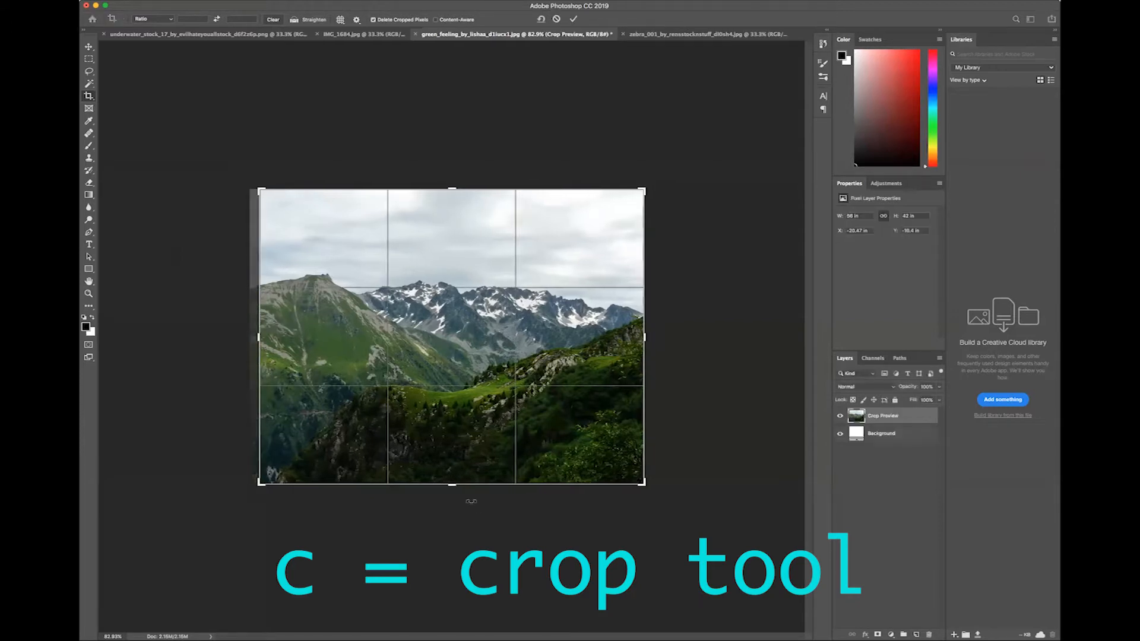
drag(453, 484, 452, 475)
key(Return)
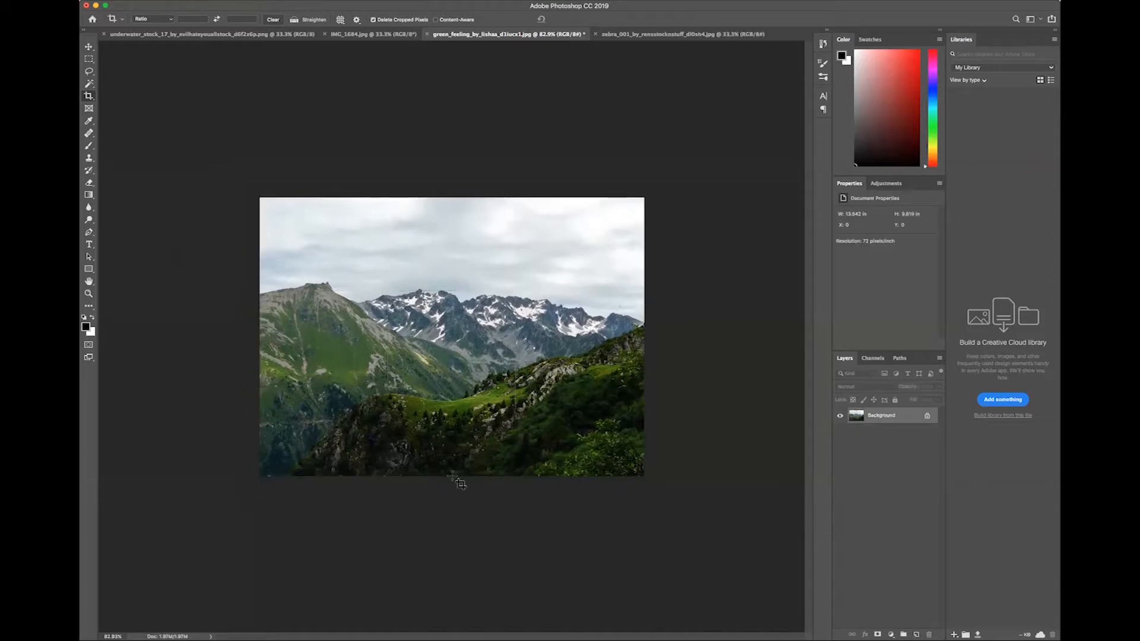
Copy the toddler photo from IMG_1684.jpg into the mountain document as a new layer over the landscape
click(88, 47)
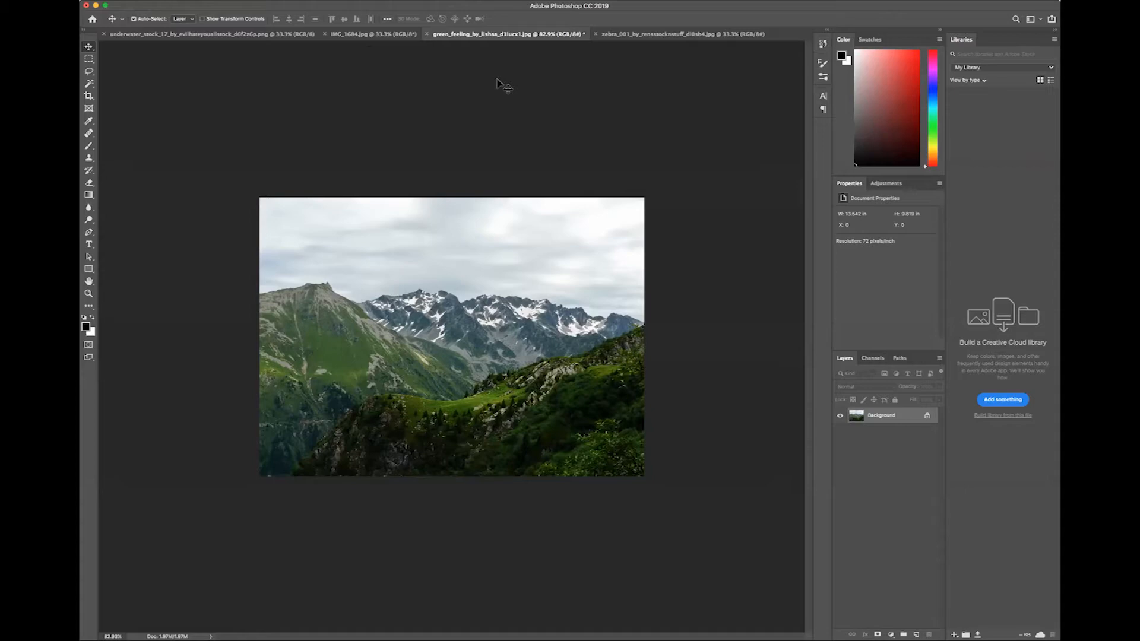
click(361, 35)
drag(444, 310, 493, 47)
drag(479, 90, 456, 186)
drag(438, 334, 441, 335)
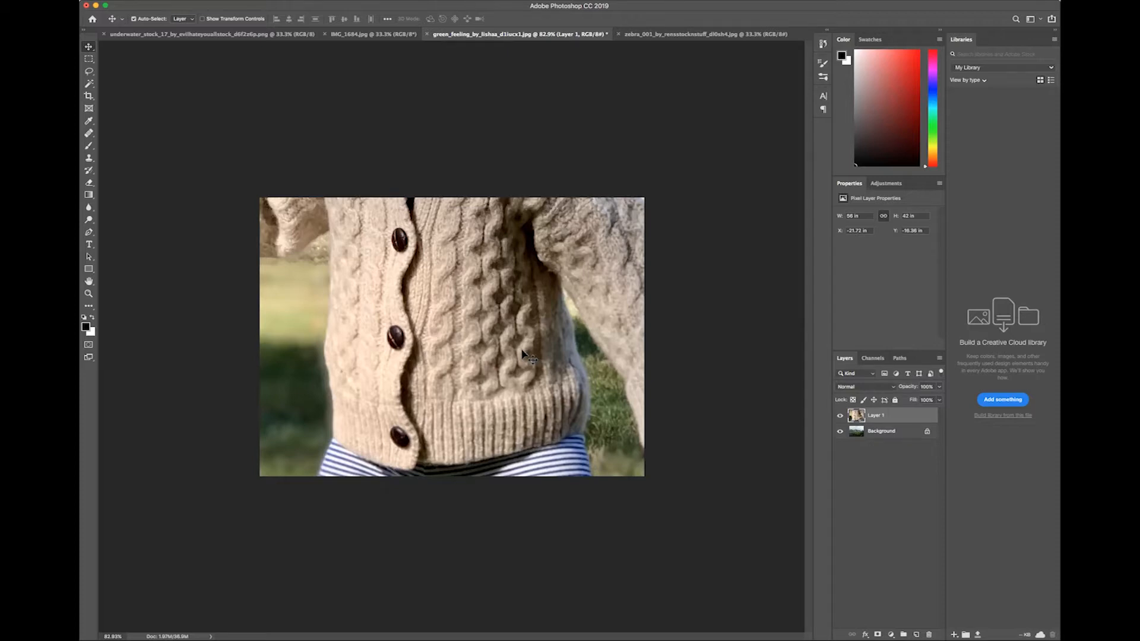
Scale the toddler photo layer down to about 14.6 in wide so the whole child fits over the mountain canvas
key(super+t)
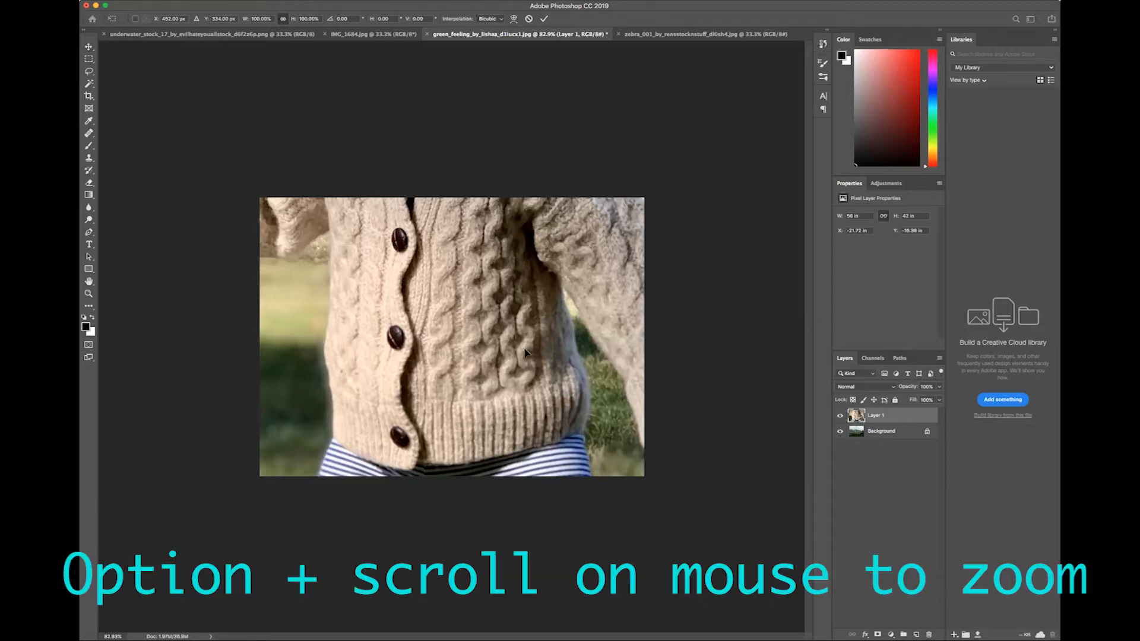
scroll(525, 353, up, 3)
scroll(525, 352, down, 6)
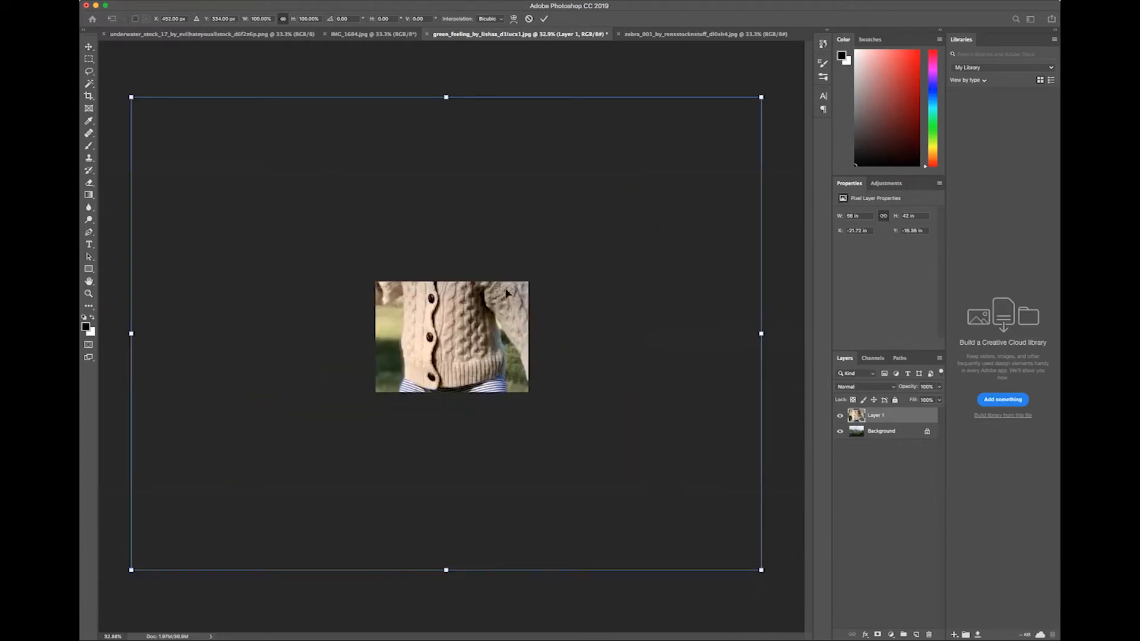
drag(130, 97, 280, 239)
drag(762, 571, 561, 420)
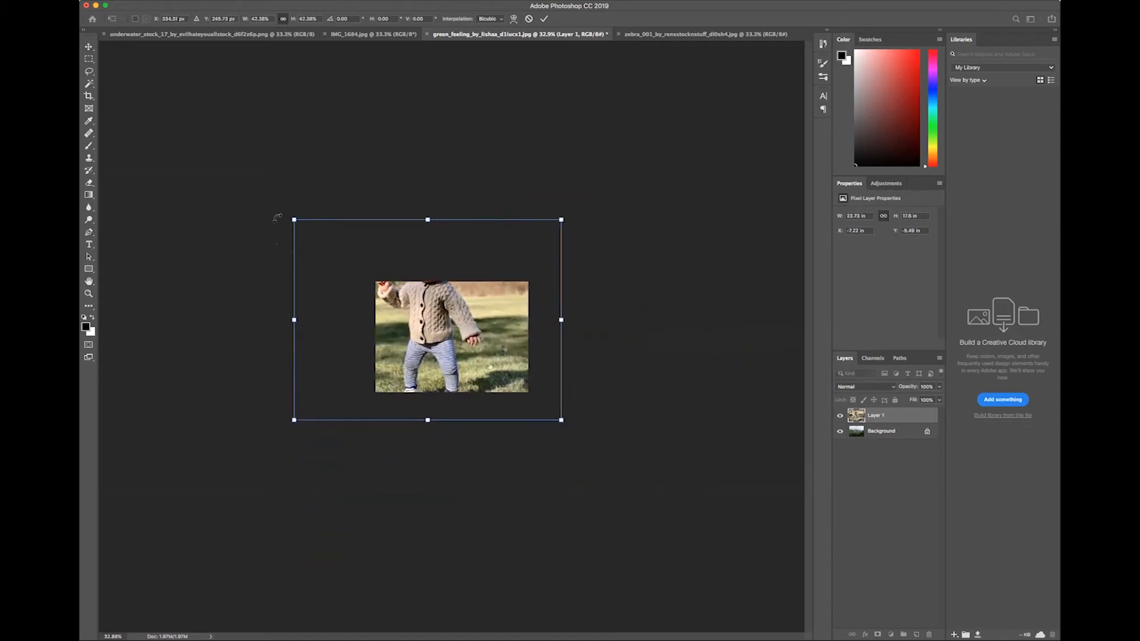
drag(293, 220, 363, 272)
drag(561, 420, 529, 394)
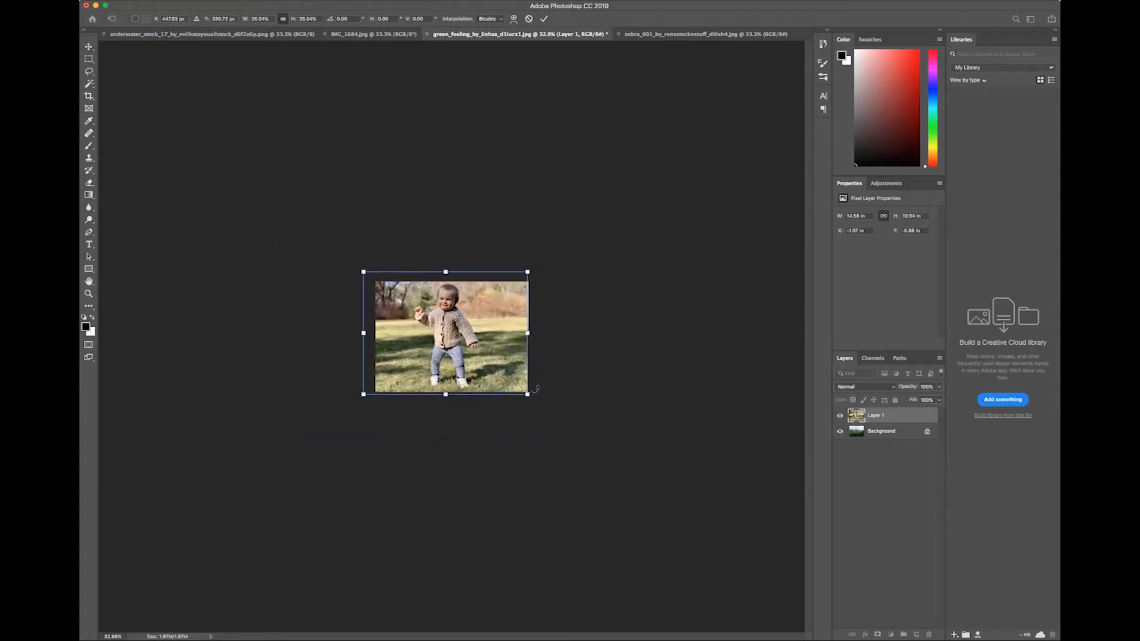
key(Return)
Start a Pen tool path at the toddler's shoulder and trace down the outer sleeve, the cuff and around the fingers of the lowered hand
scroll(432, 373, up, 6)
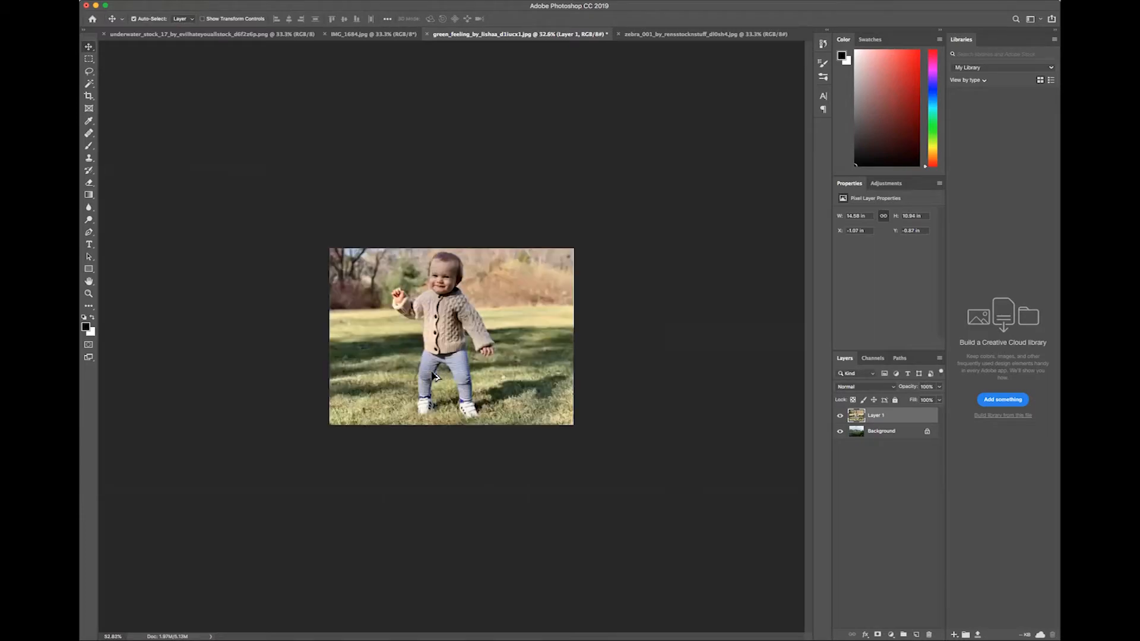
scroll(435, 375, up, 4)
scroll(435, 375, down, 2)
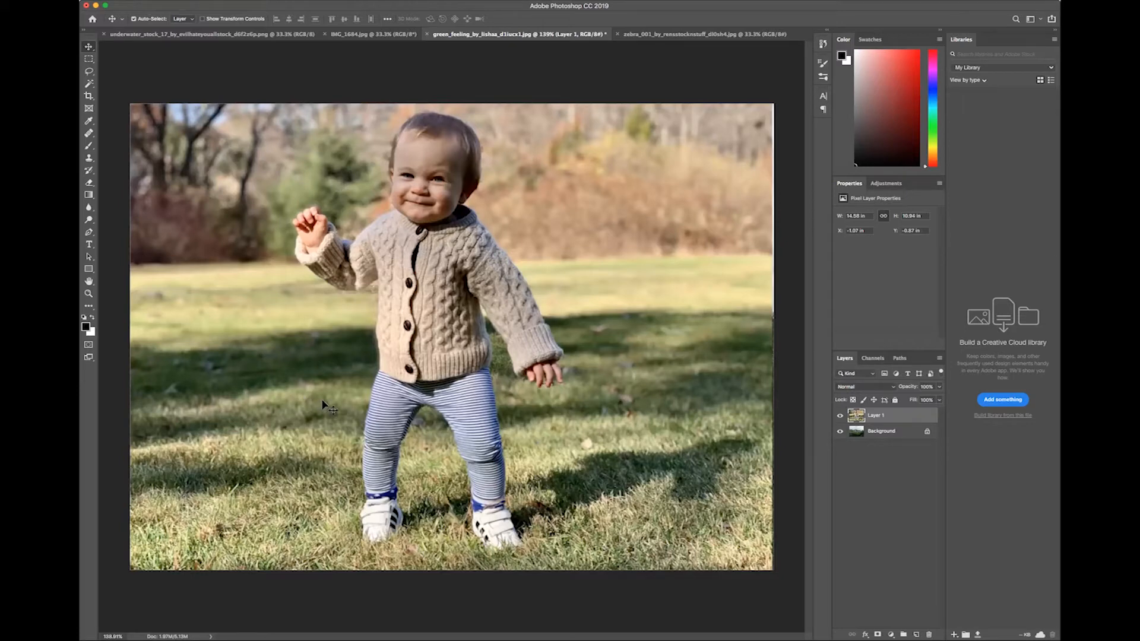
click(89, 233)
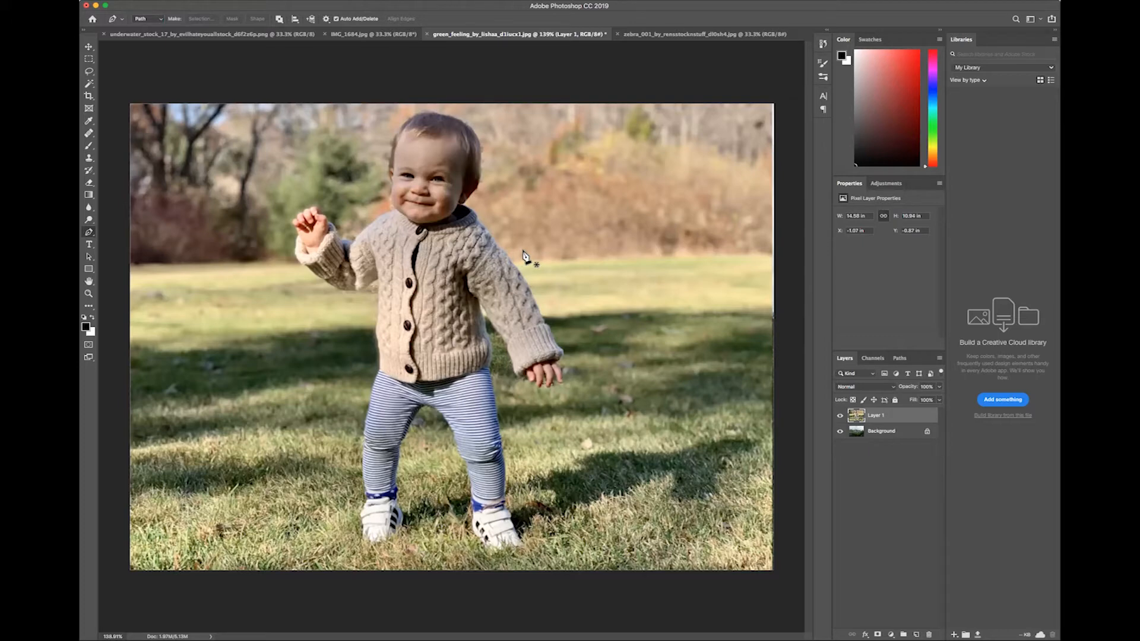
scroll(525, 257, up, 3)
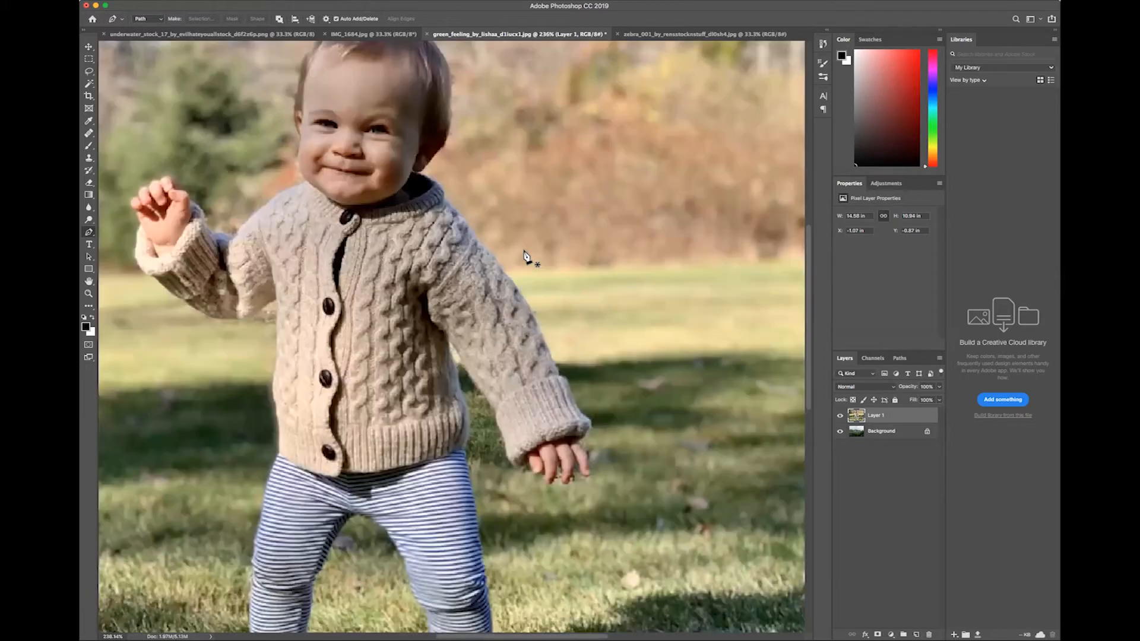
click(447, 202)
click(499, 264)
click(542, 330)
click(590, 421)
scroll(582, 424, down, 5)
scroll(581, 304, up, 5)
click(579, 244)
click(603, 286)
click(609, 327)
click(603, 340)
click(588, 340)
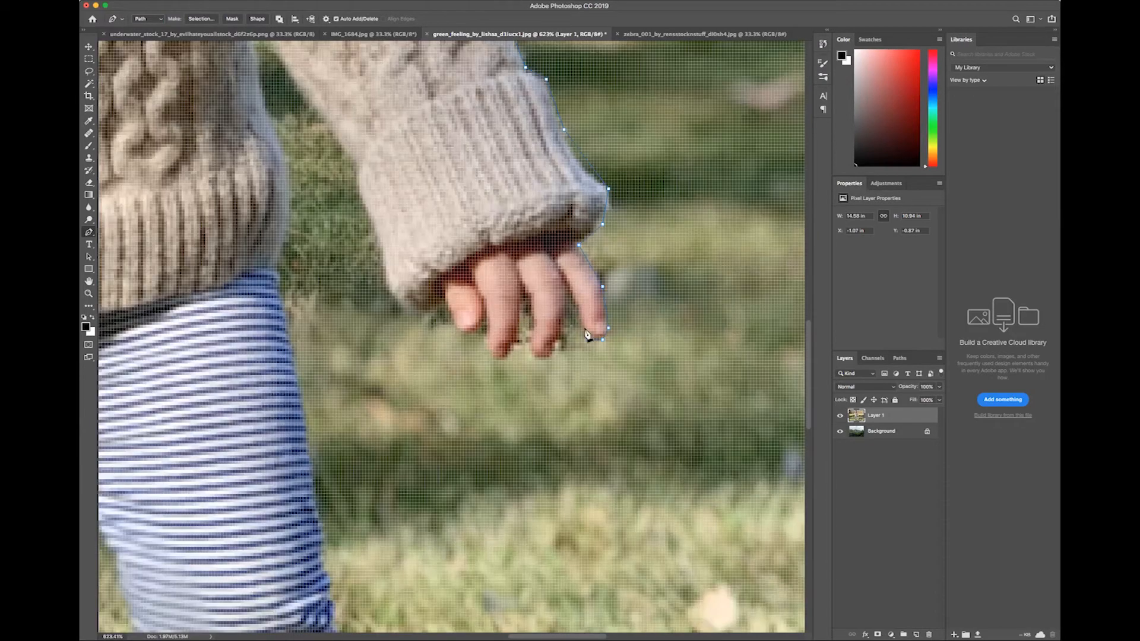
click(576, 319)
click(570, 301)
Continue the pen path along the inner sleeve, down the leg, around both shoes and between the legs
click(361, 203)
scroll(338, 142, left, 4)
scroll(337, 141, up, 4)
click(346, 174)
scroll(375, 358, down, 9)
click(417, 458)
scroll(420, 461, down, 8)
click(458, 515)
click(459, 532)
scroll(459, 534, down, 7)
scroll(286, 298, up, 8)
click(273, 300)
scroll(249, 220, left, 6)
click(187, 250)
scroll(172, 308, down, 5)
click(190, 433)
scroll(191, 436, left, 7)
click(380, 457)
click(377, 299)
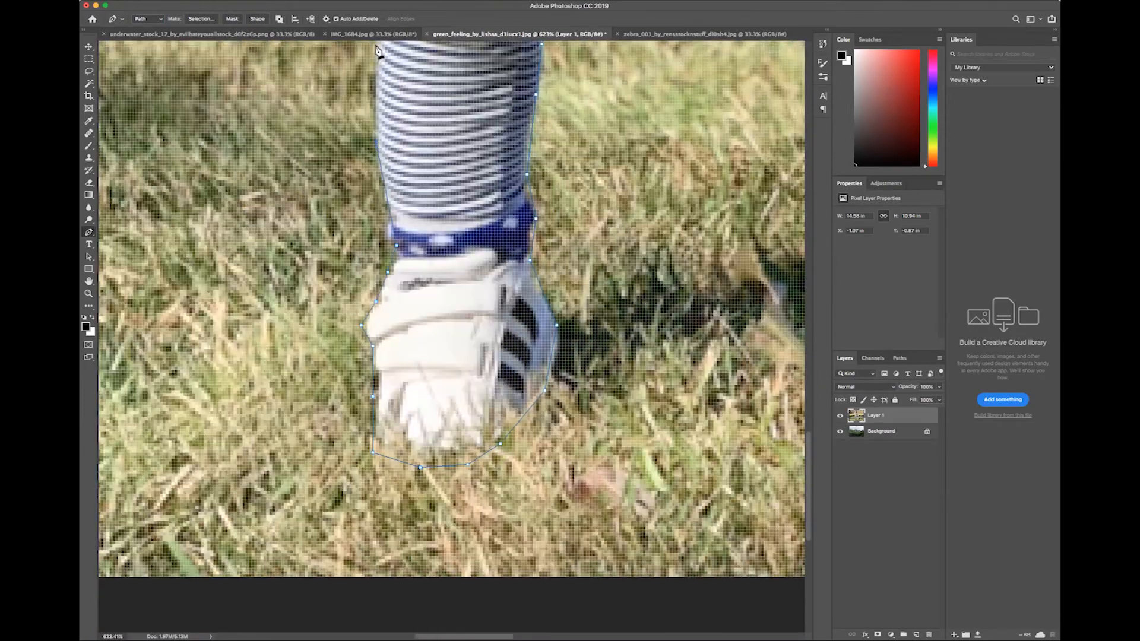
Continue the pen path up the outer leg and cardigan and around the raised arm and hand to the shoulder
scroll(378, 54, up, 10)
click(433, 310)
scroll(399, 333, up, 8)
click(398, 397)
click(214, 439)
scroll(214, 440, left, 5)
click(171, 336)
click(133, 291)
click(141, 199)
click(138, 107)
click(213, 72)
click(274, 134)
click(355, 253)
click(480, 148)
Trace the toddler's face, hair and collar with the pen path and close it at the shoulder
scroll(559, 98, up, 7)
click(550, 295)
click(541, 196)
scroll(539, 141, up, 6)
click(552, 102)
scroll(629, 100, right, 6)
click(653, 262)
click(655, 315)
click(655, 366)
click(644, 419)
click(593, 482)
scroll(594, 482, down, 6)
click(611, 365)
click(630, 380)
click(638, 401)
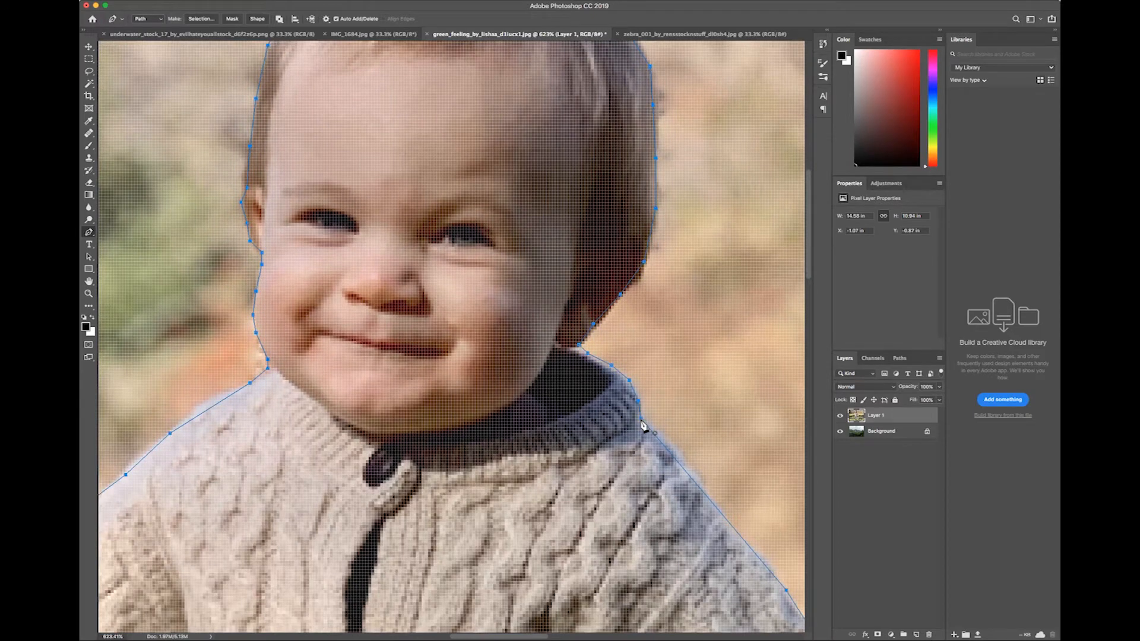
click(641, 419)
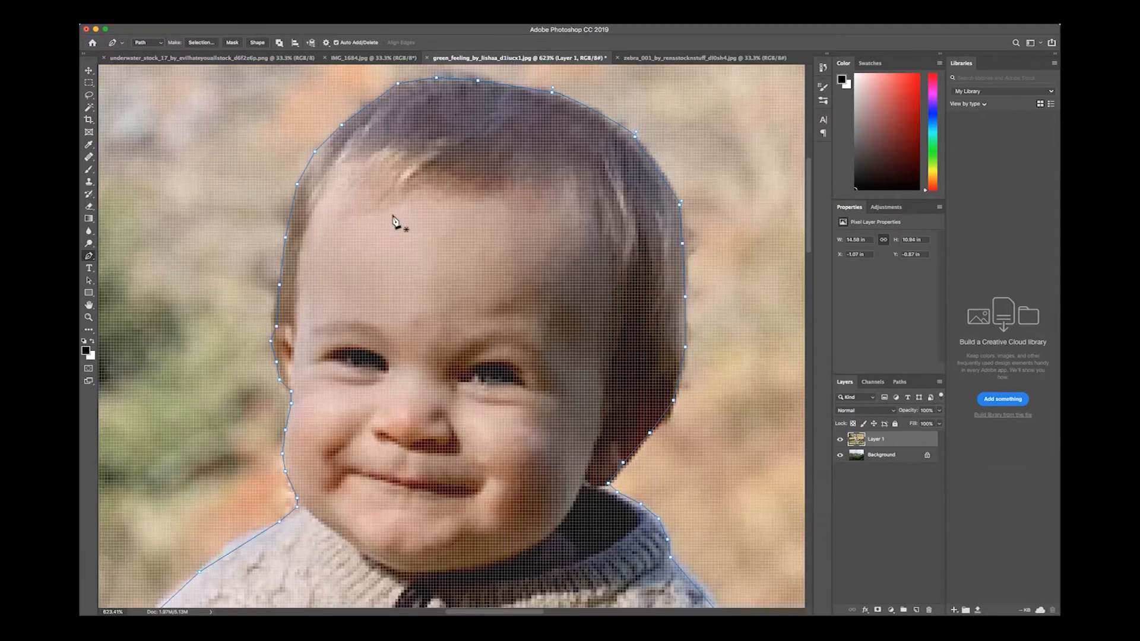
Turn the closed path into a new anti-aliased selection with a 1-pixel feather radius and mask the toddler layer with it
right_click(420, 215)
click(449, 257)
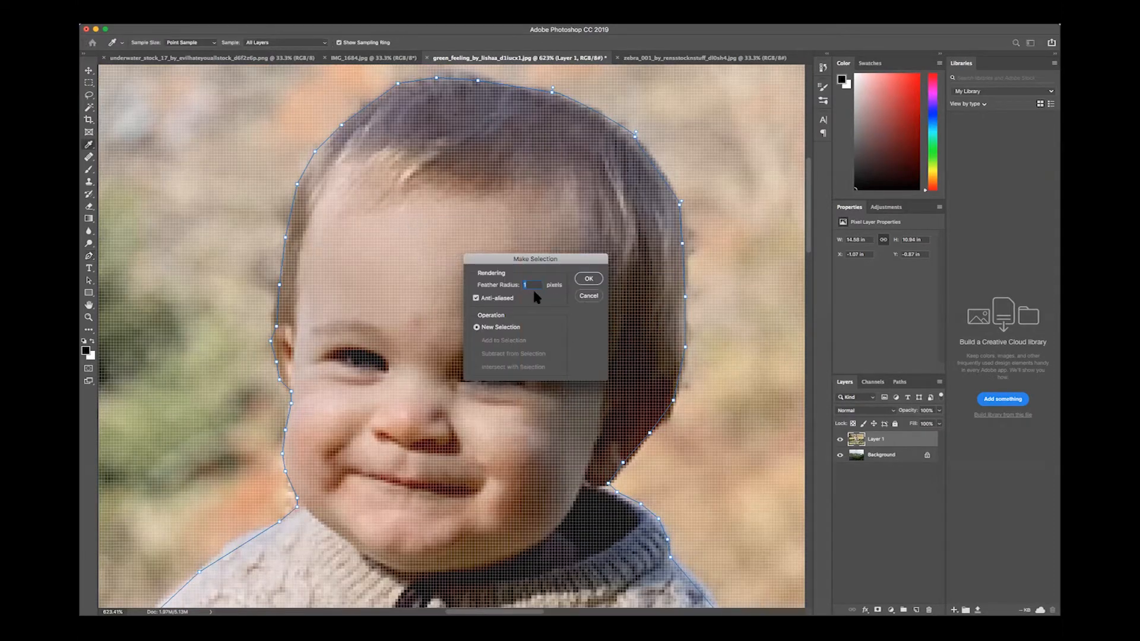
click(588, 278)
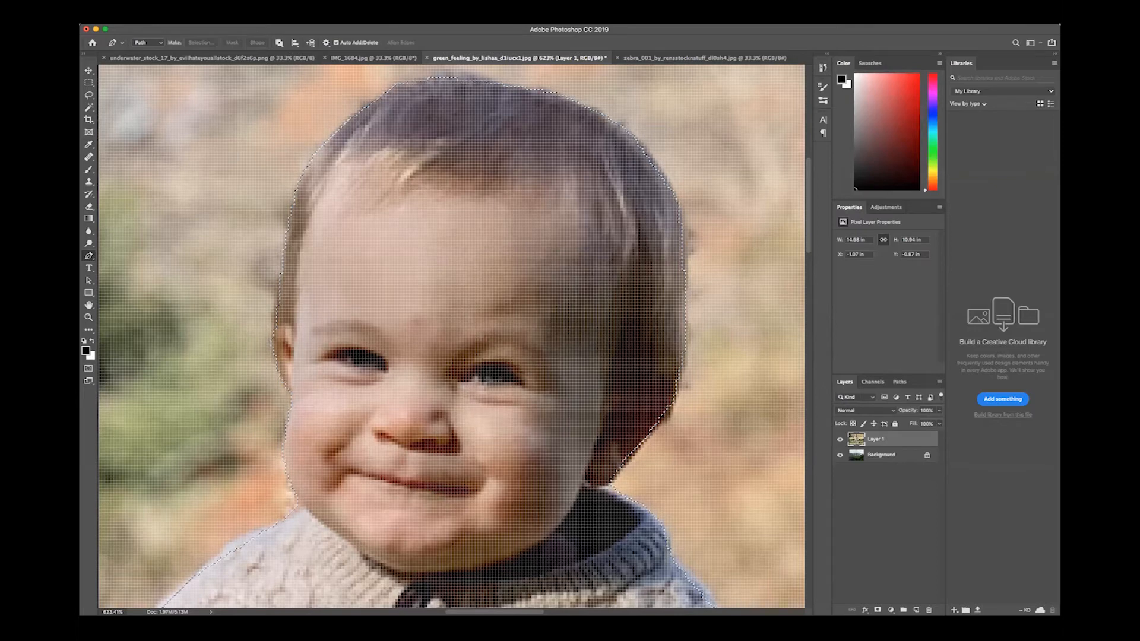
click(878, 610)
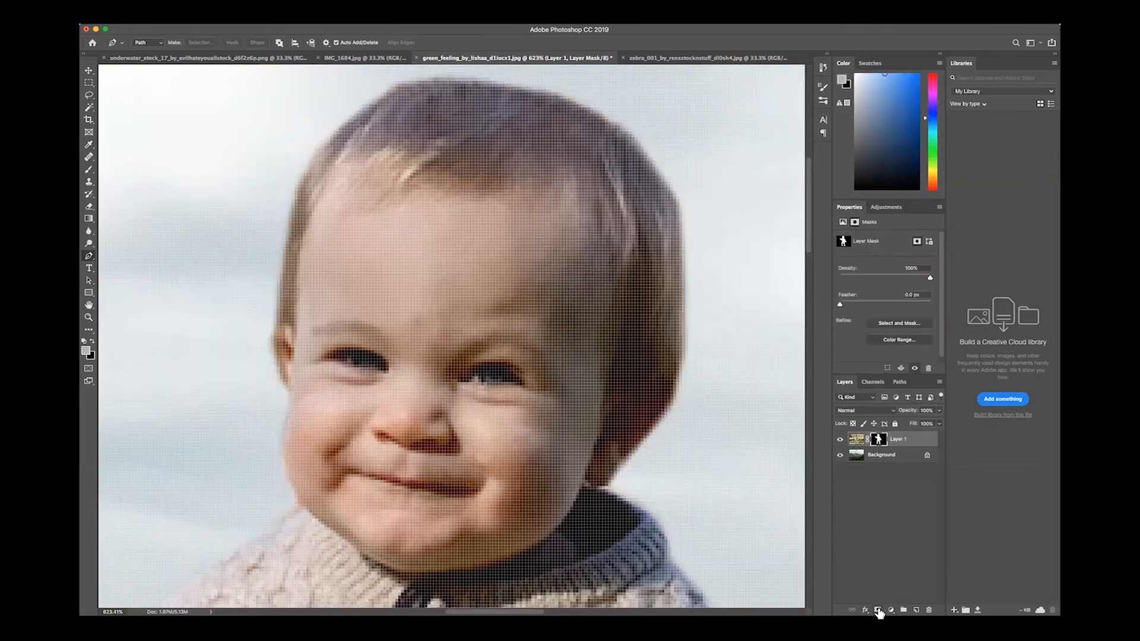
Scale the masked toddler layer down to about 35% and place the child standing on the snowy mountain ridge
scroll(473, 498, down, 3)
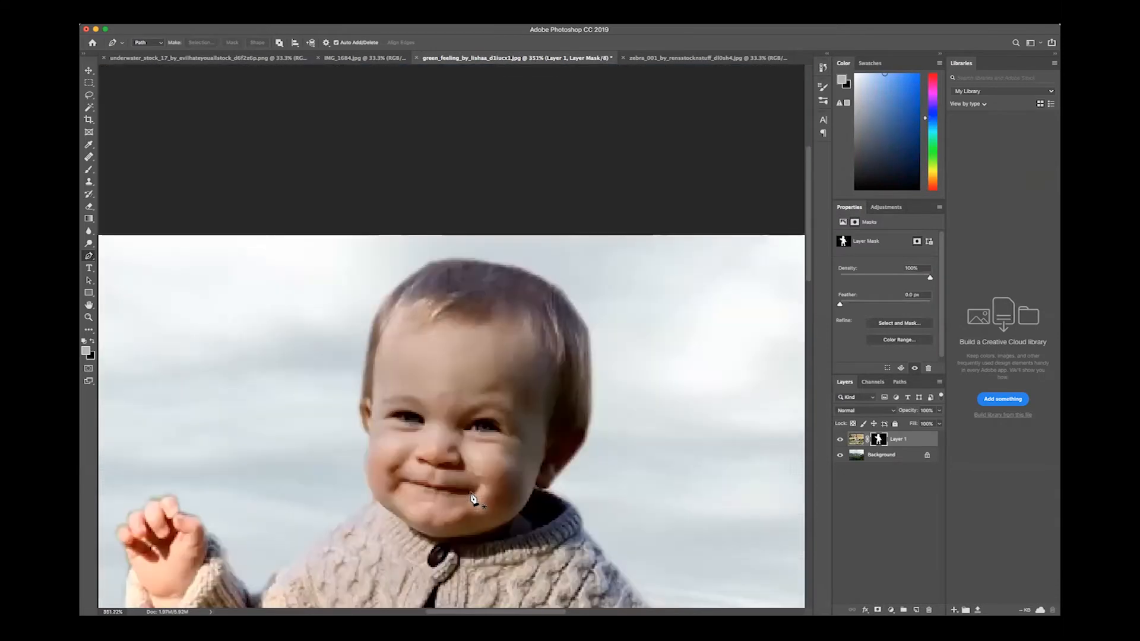
scroll(473, 499, down, 2)
scroll(473, 499, down, 3)
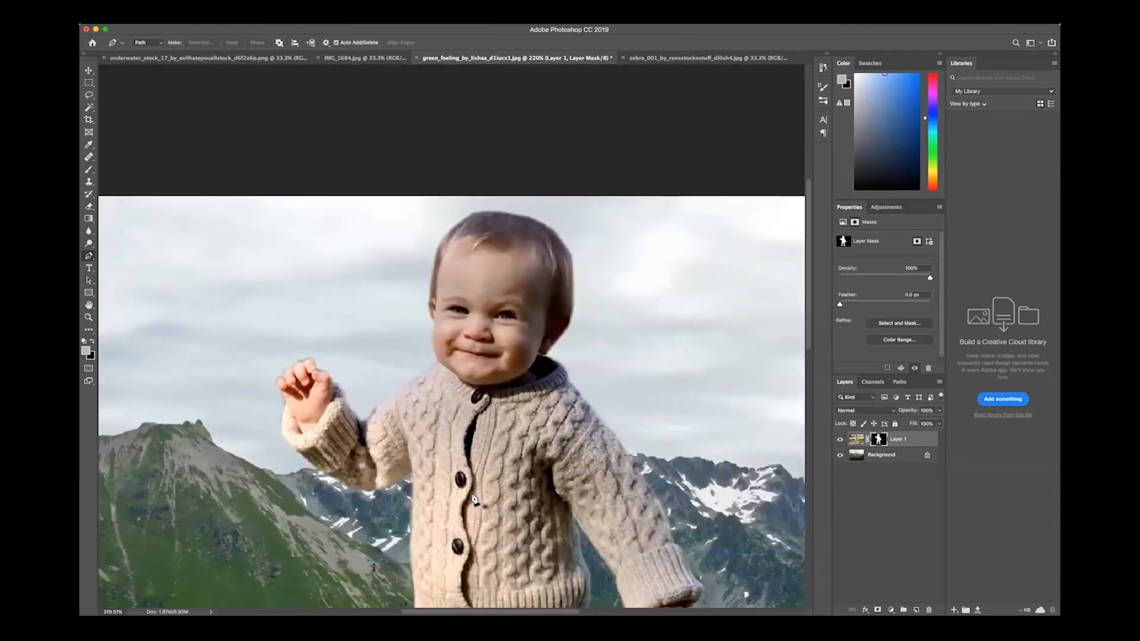
scroll(451, 490, down, 2)
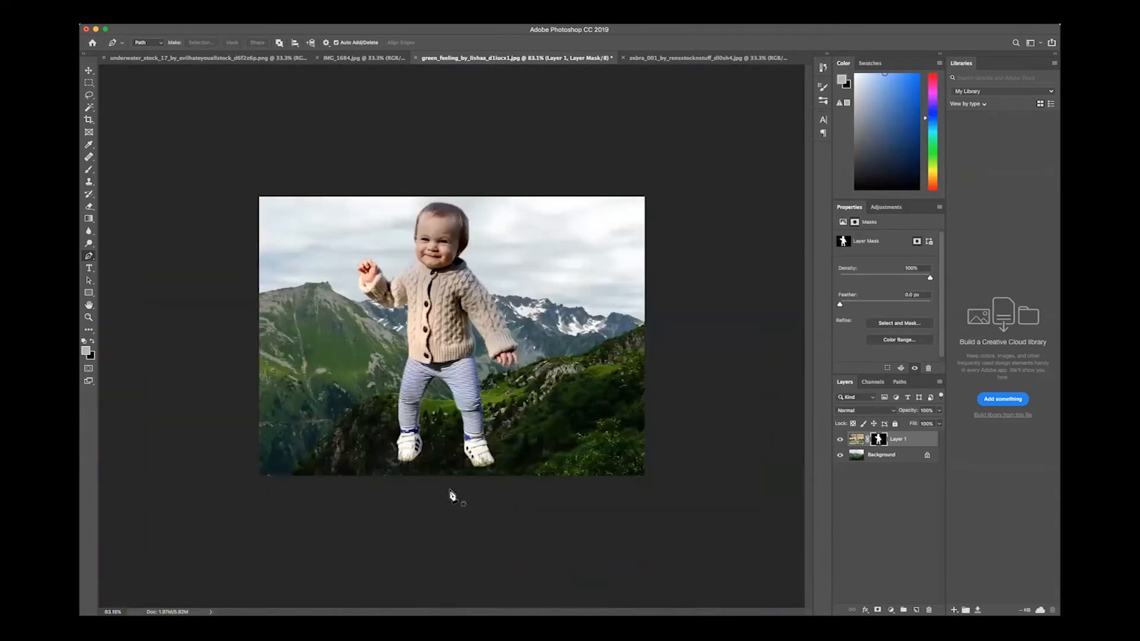
key(v)
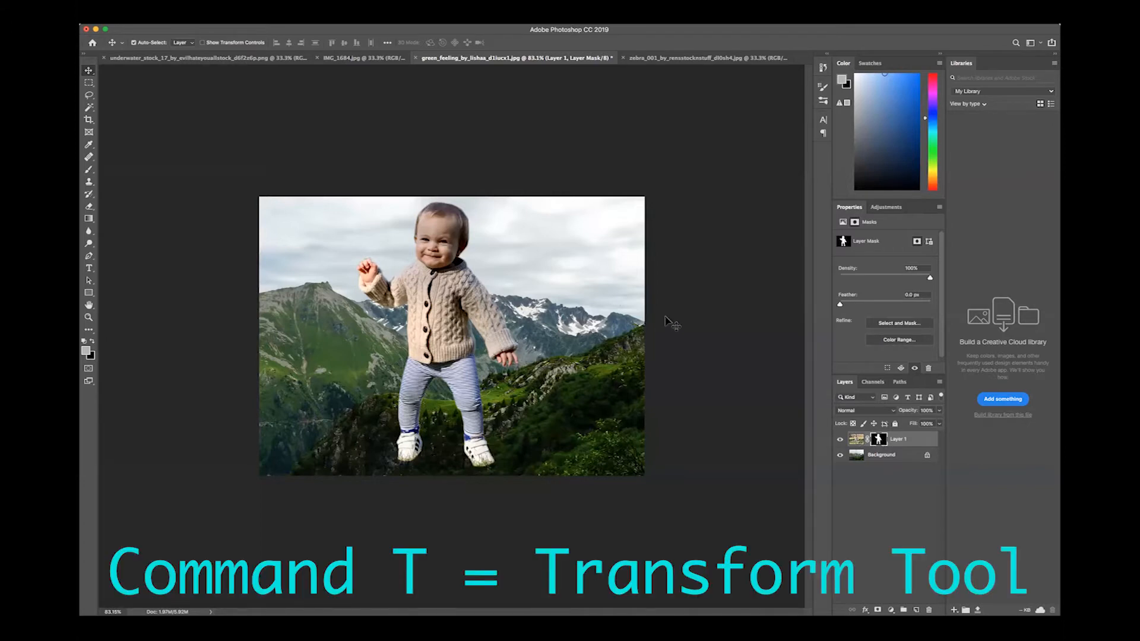
click(856, 440)
key(super+t)
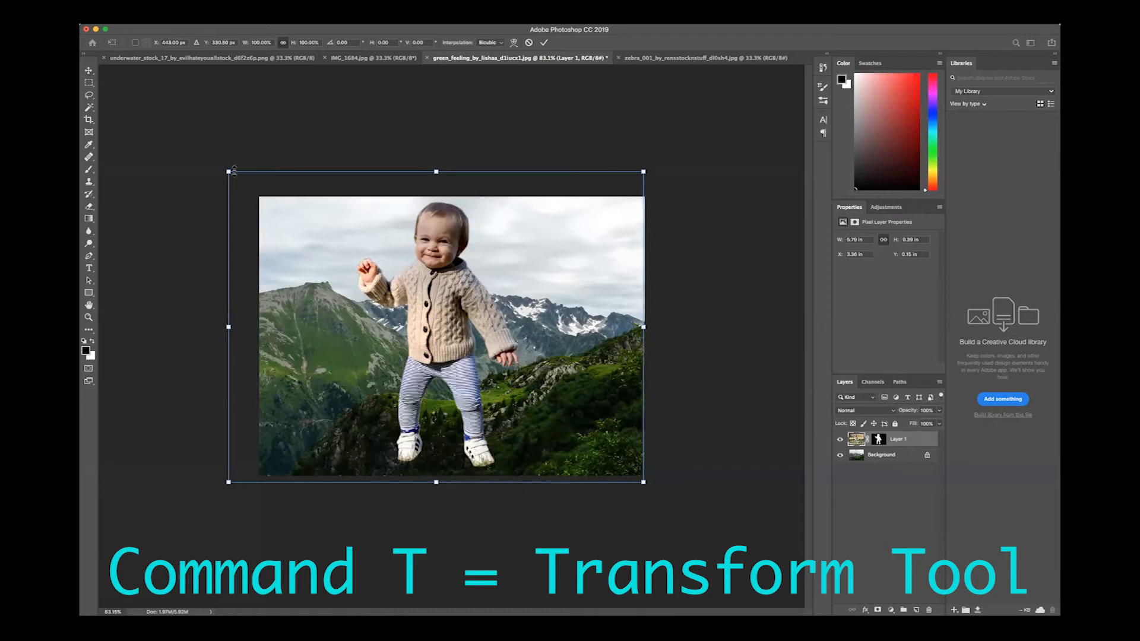
drag(231, 175, 382, 286)
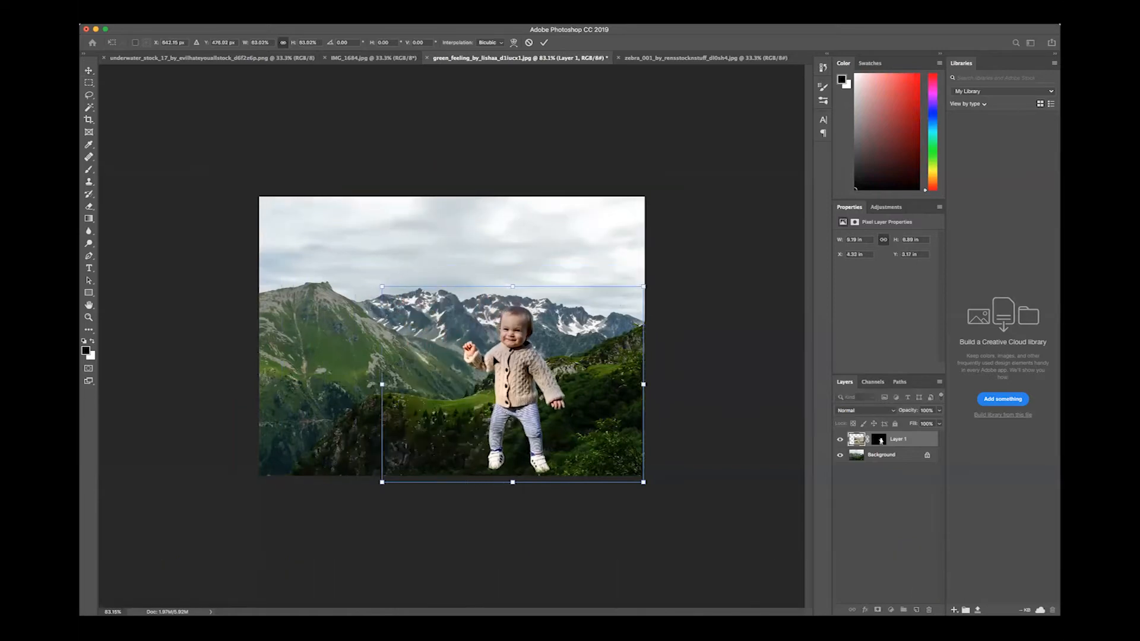
drag(517, 379, 457, 265)
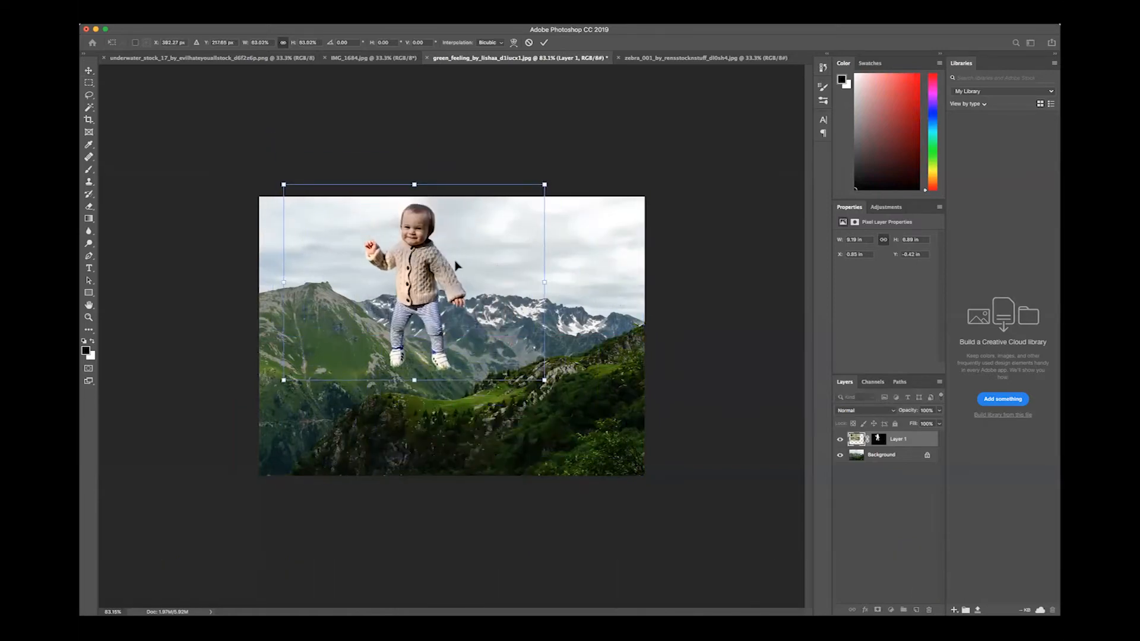
drag(544, 184, 461, 247)
drag(330, 327, 370, 297)
drag(389, 282, 410, 259)
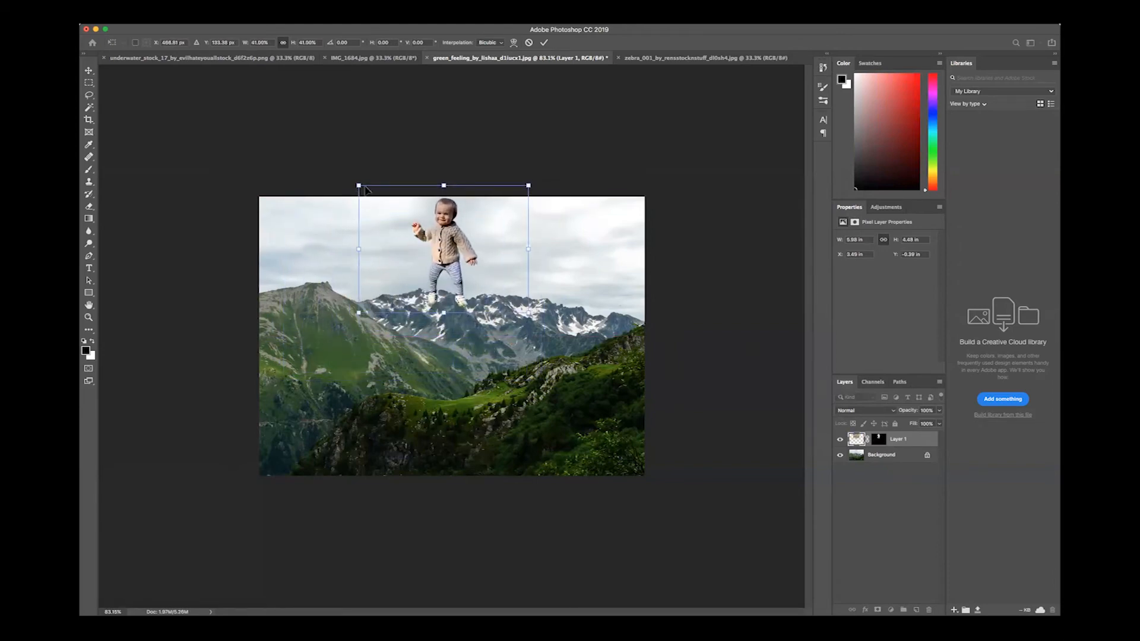
drag(361, 188, 386, 207)
drag(449, 246, 422, 241)
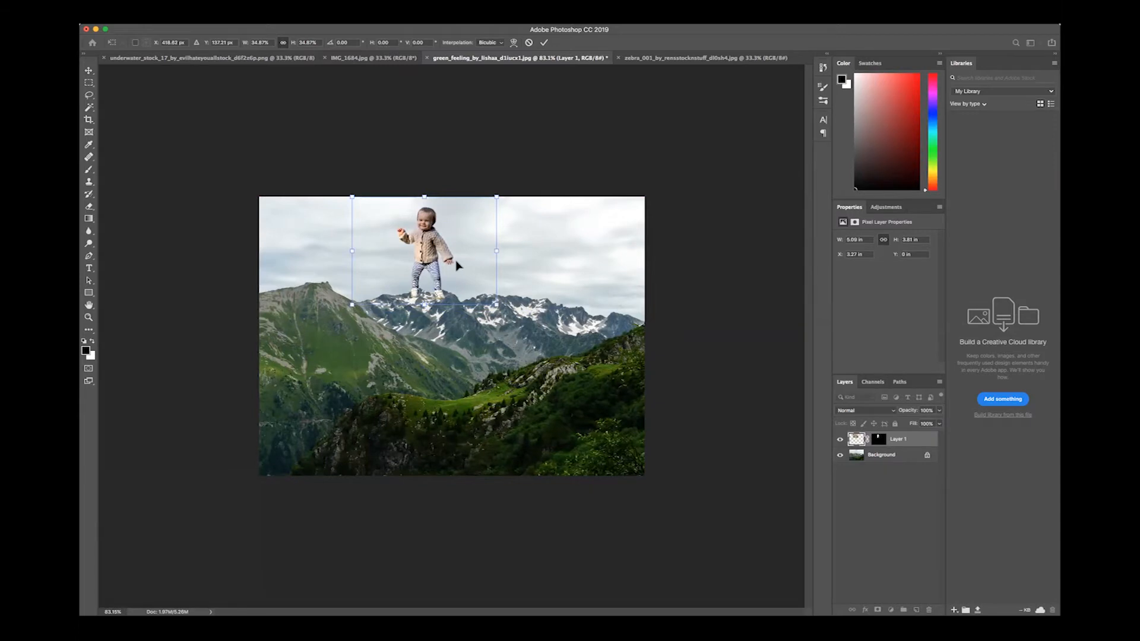
key(Return)
Move the toddler onto the peaks farther right along the ridge and set the layer mask's feather to about 6.6 px
scroll(471, 258, up, 1)
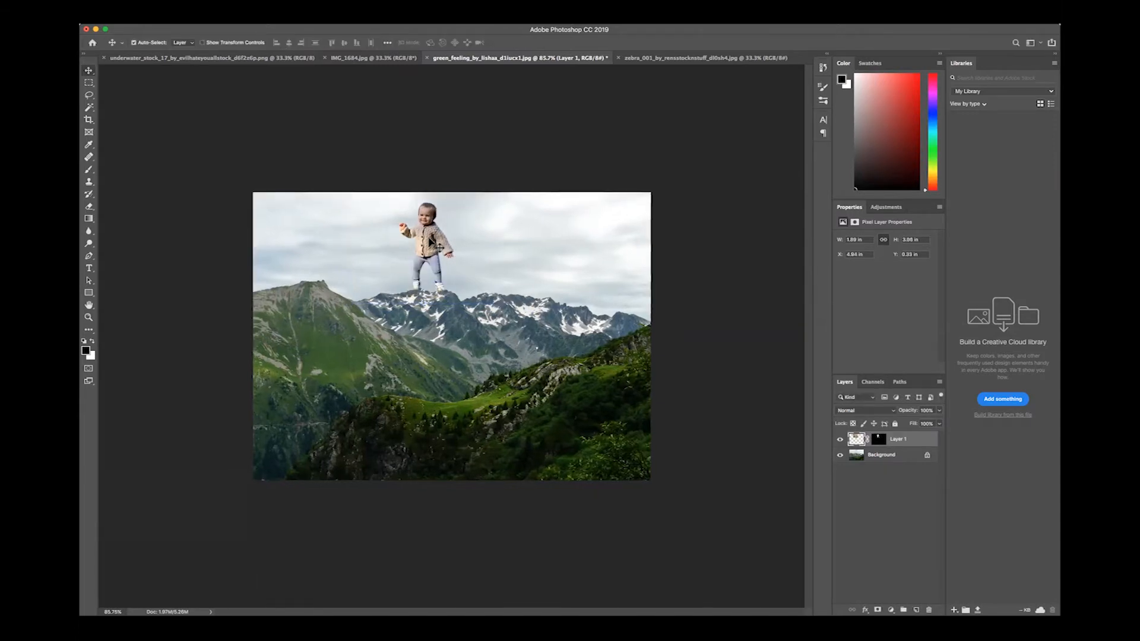
drag(428, 248, 568, 256)
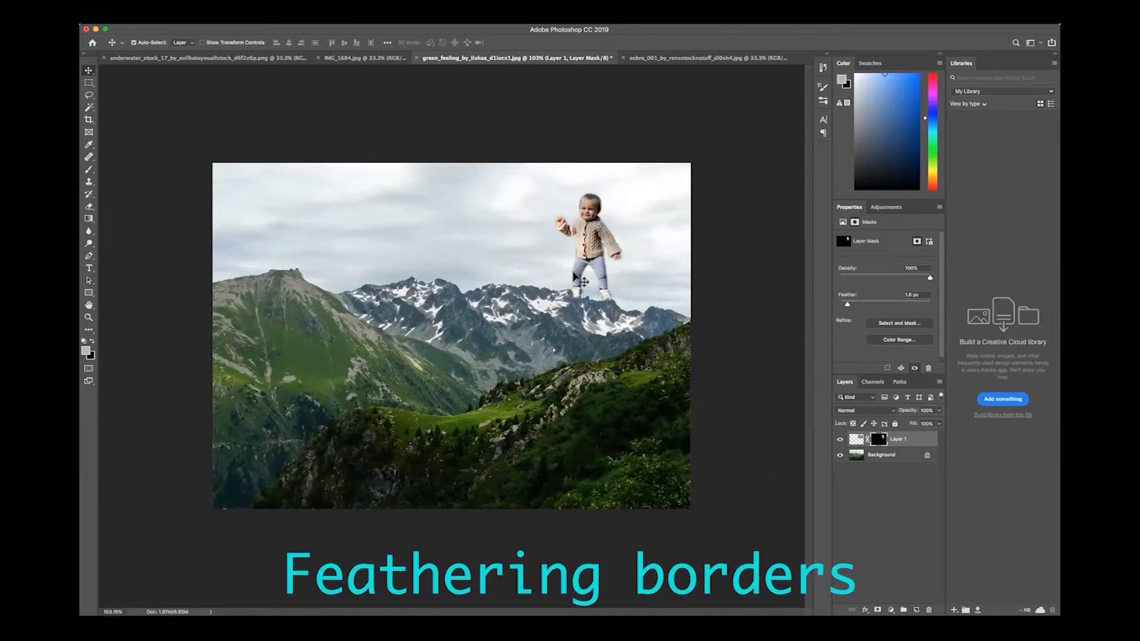
scroll(585, 273, up, 5)
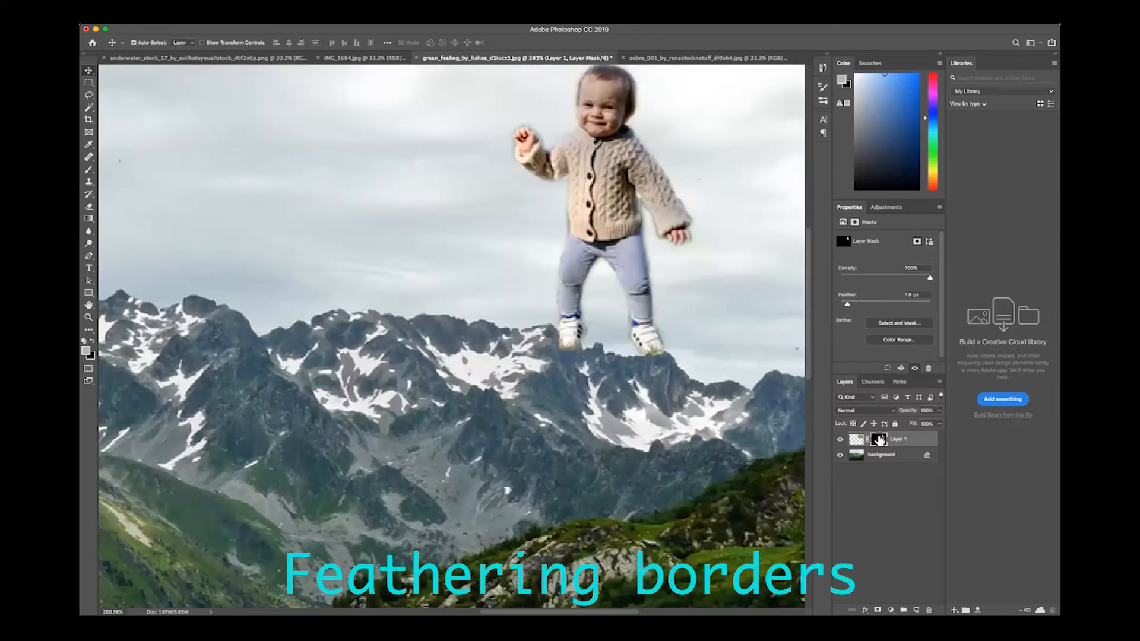
drag(847, 303, 868, 303)
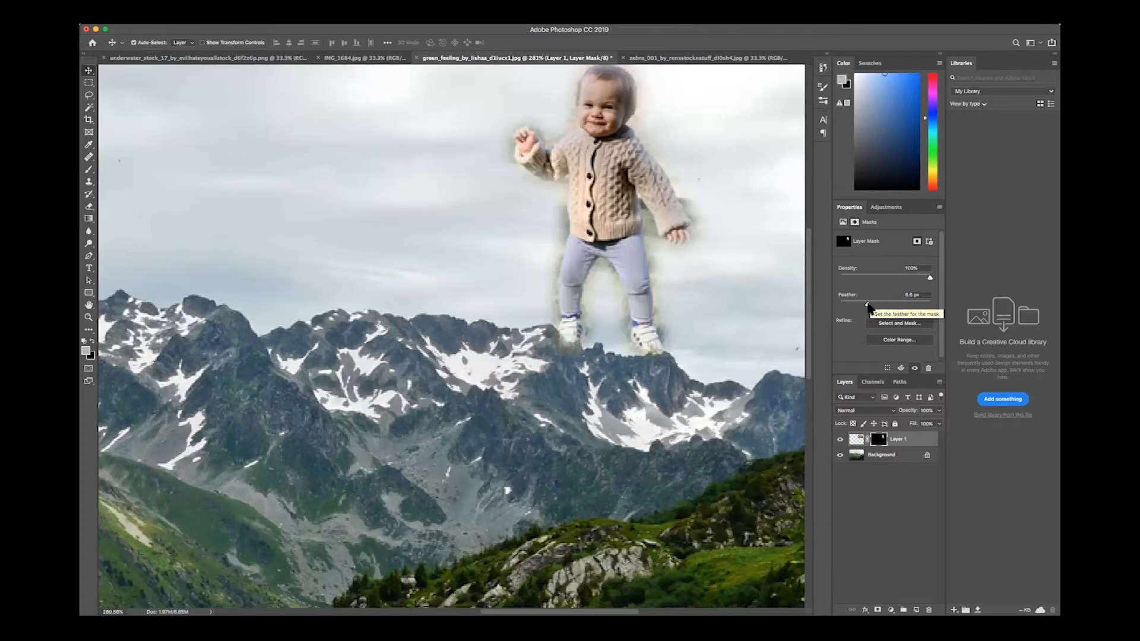
Remove the feathering from the toddler's layer mask
drag(868, 304, 829, 306)
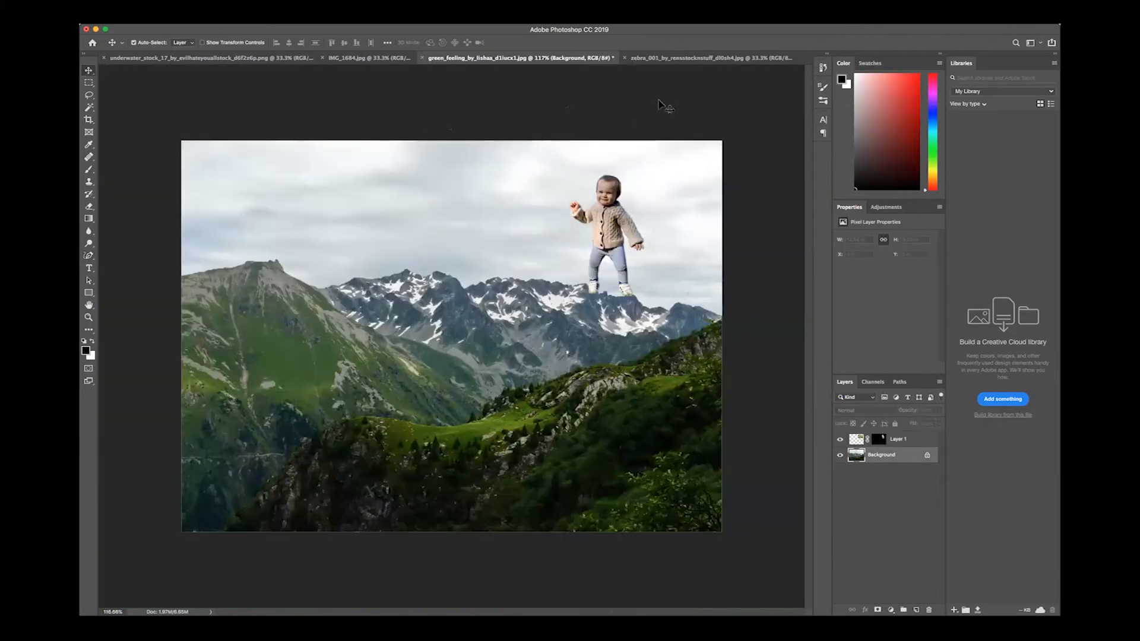
Copy the zebra photo and paste it into the mountain landscape as a new layer beneath the toddler
click(677, 58)
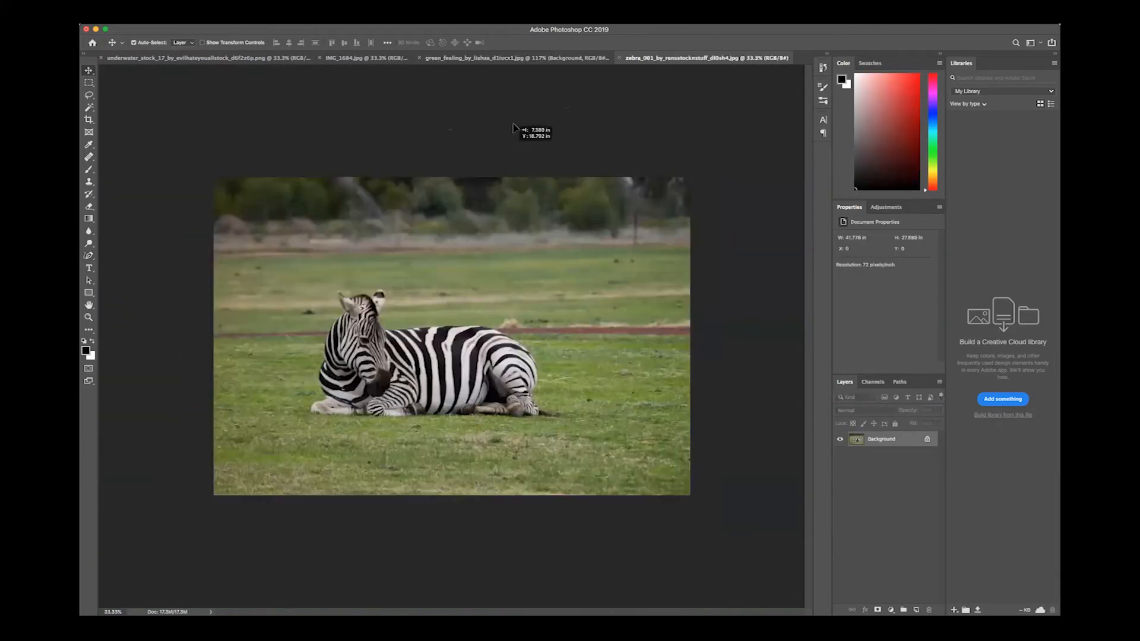
click(511, 60)
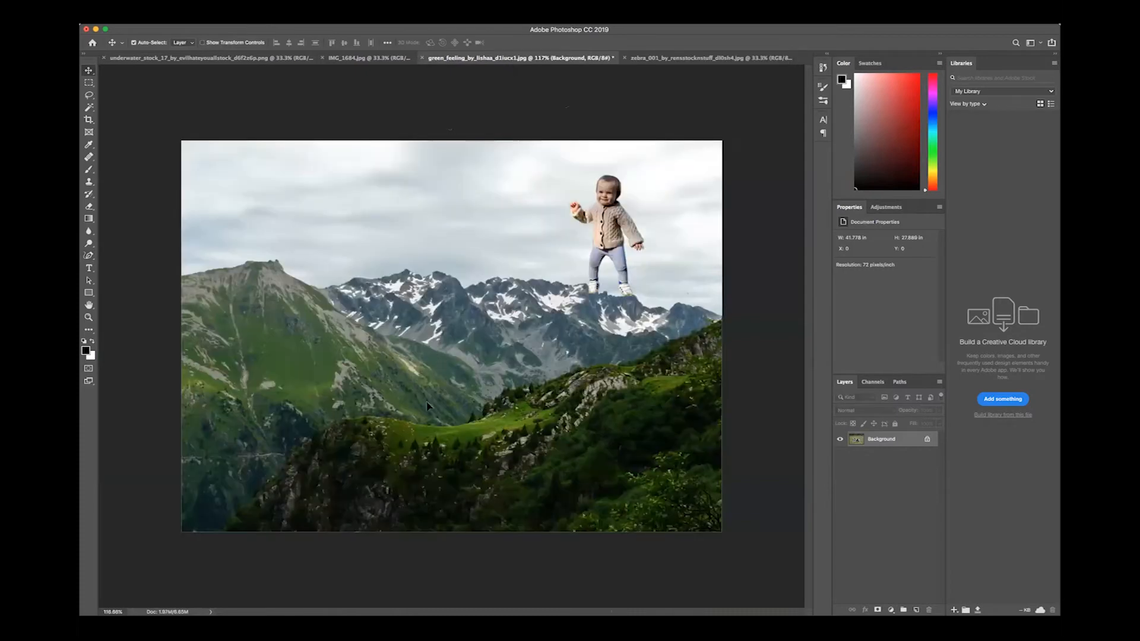
key(super+v)
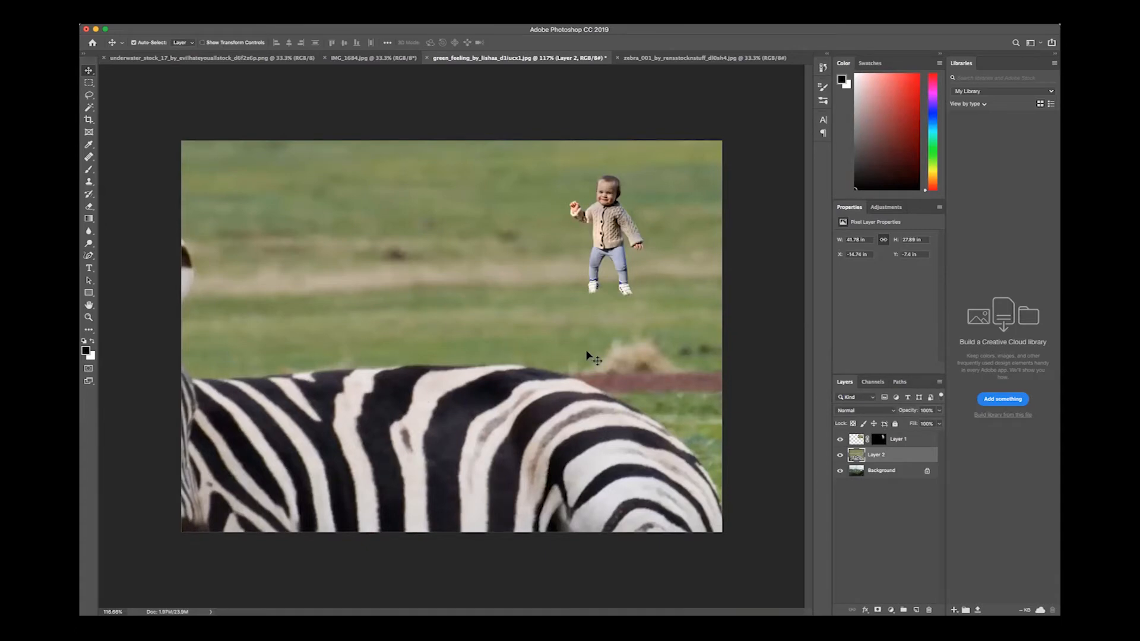
Scale the pasted zebra layer down proportionally to about 39% so the whole animal fits within the canvas
scroll(510, 345, down, 2)
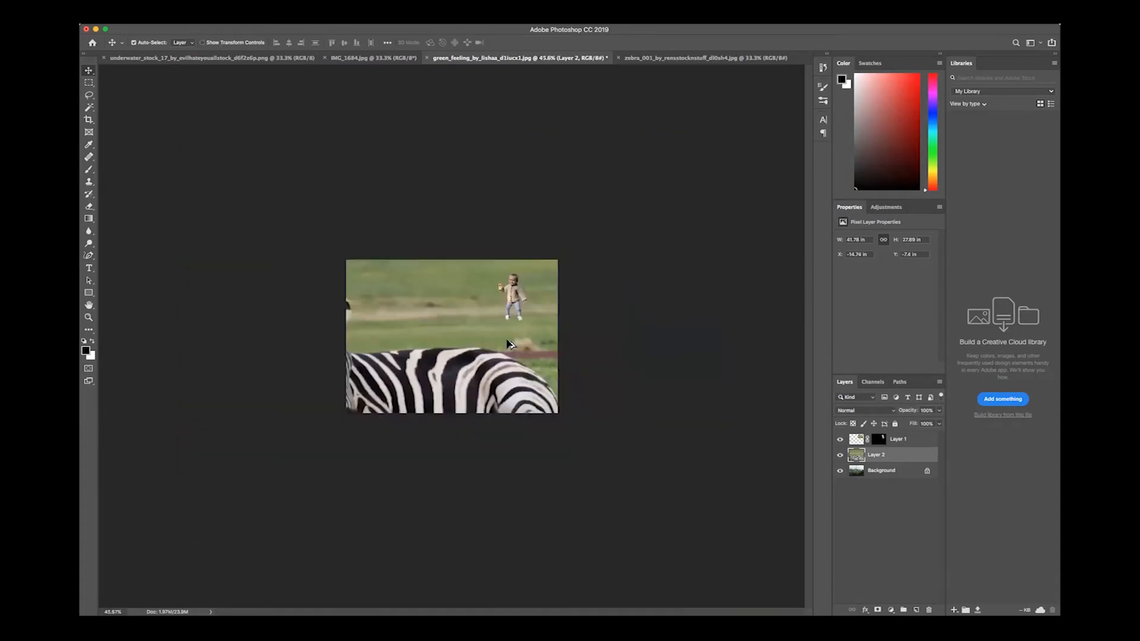
key(super+t)
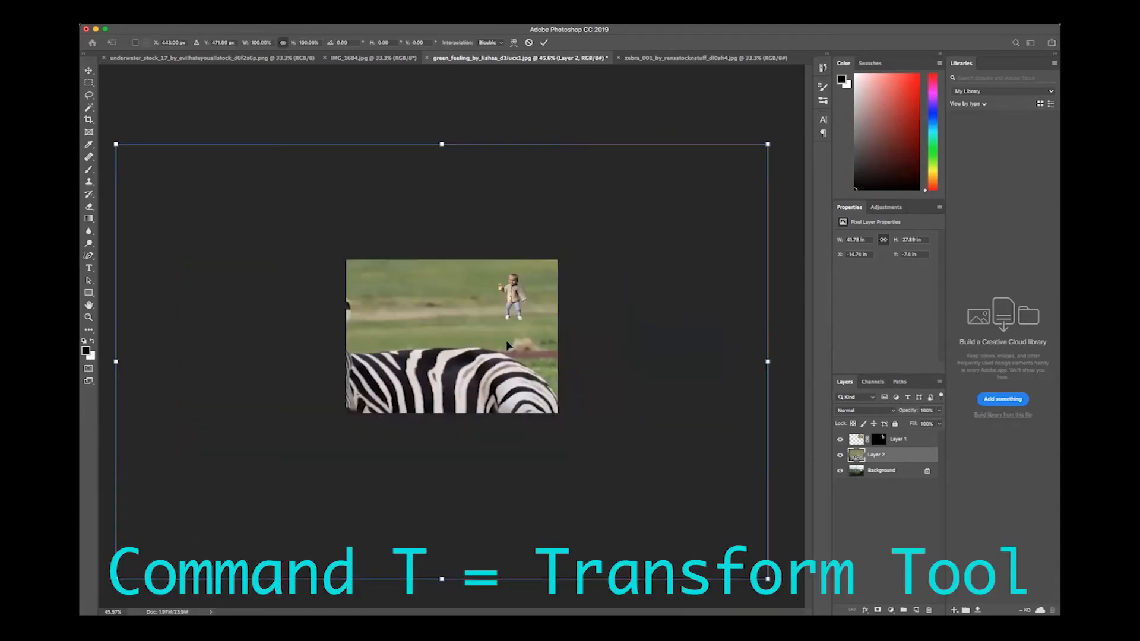
drag(769, 147, 534, 310)
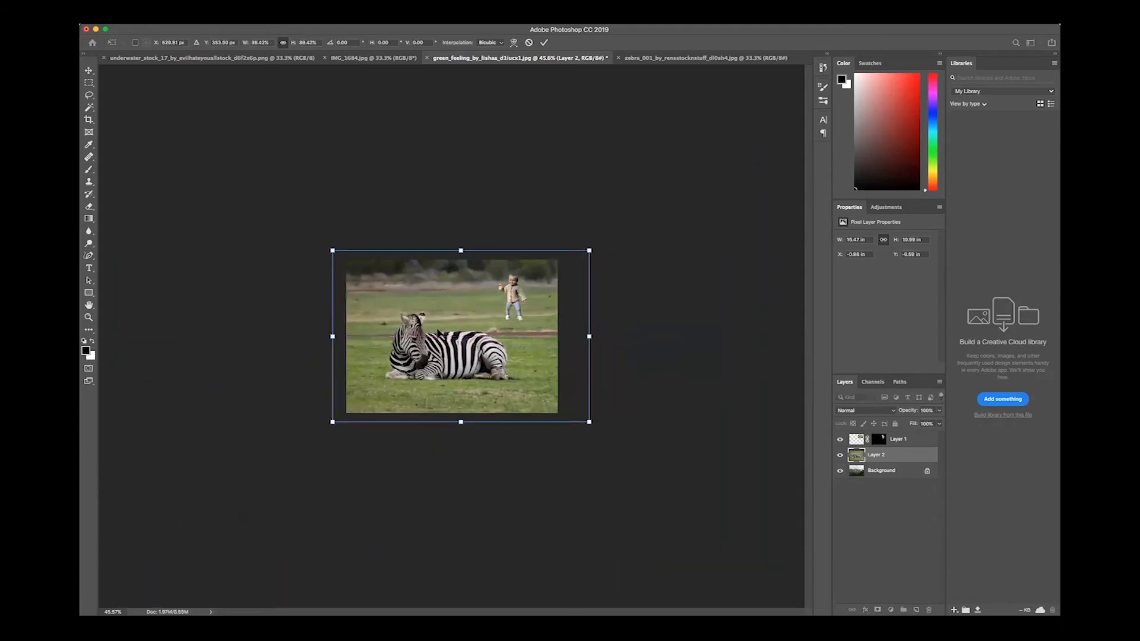
key(Return)
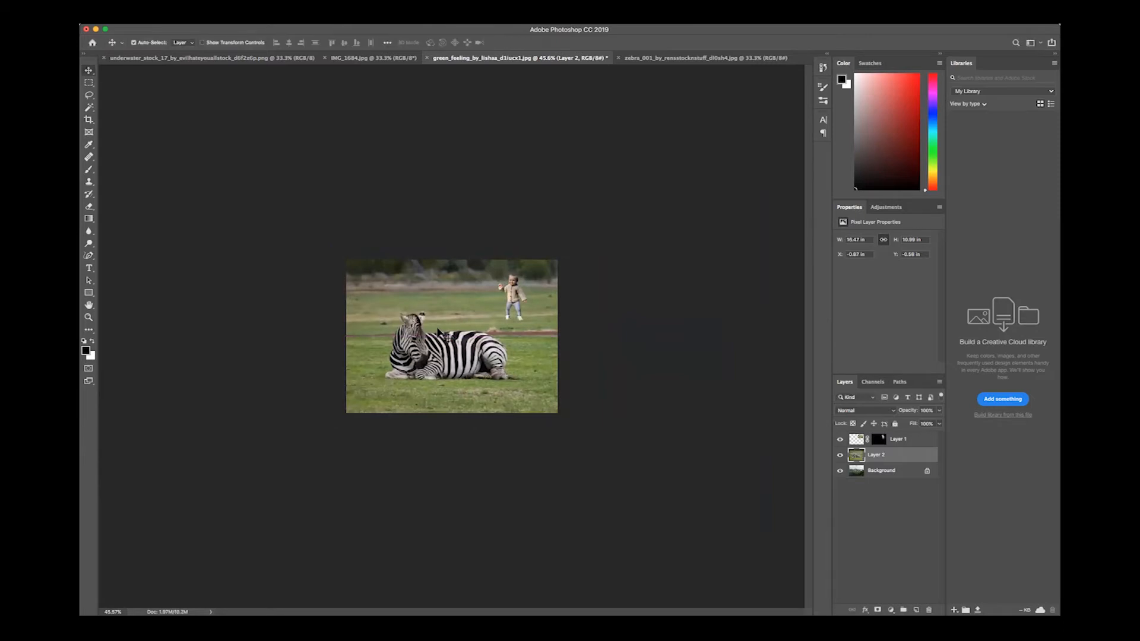
Start a path with the Pen tool around the top of the zebra's head and its ear down to the neck
scroll(440, 327, down, 5)
scroll(440, 328, up, 5)
scroll(441, 327, up, 5)
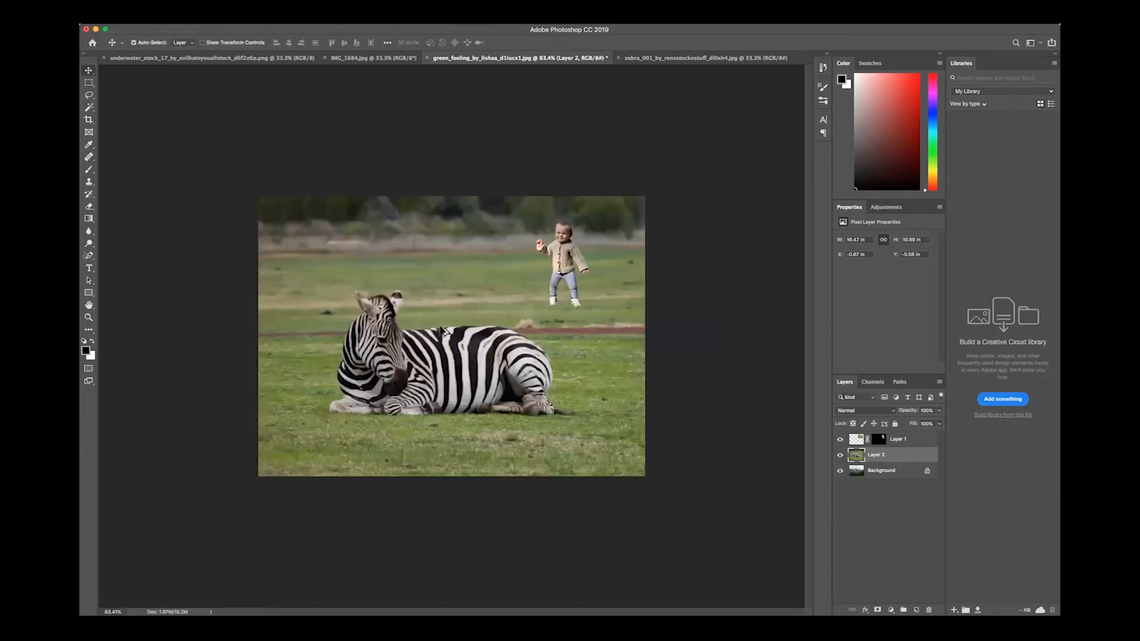
click(92, 258)
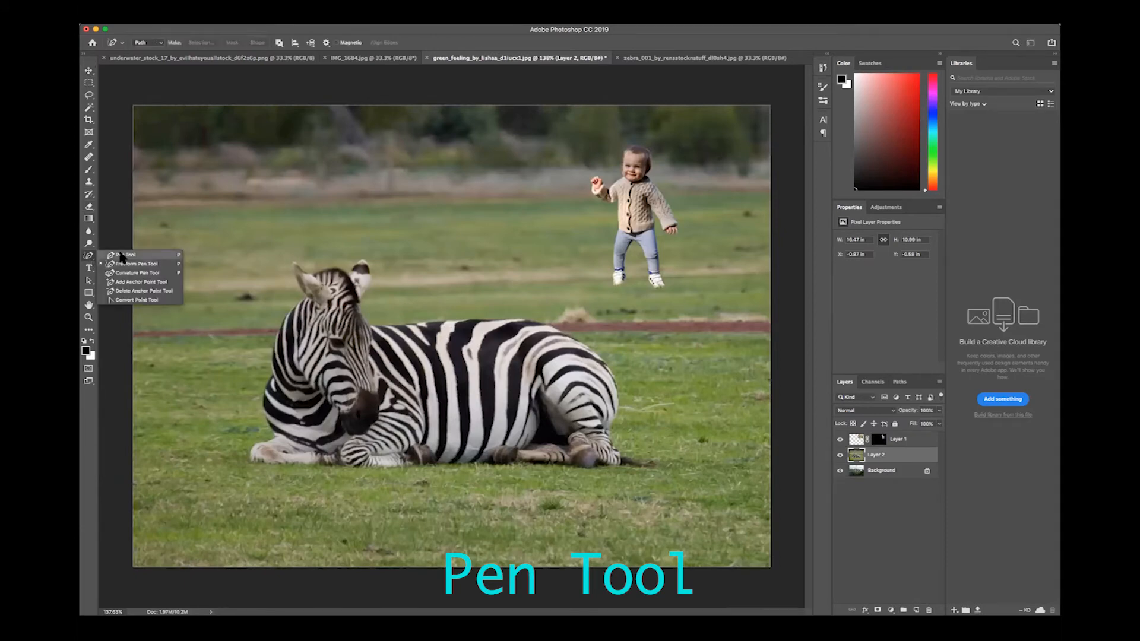
click(122, 255)
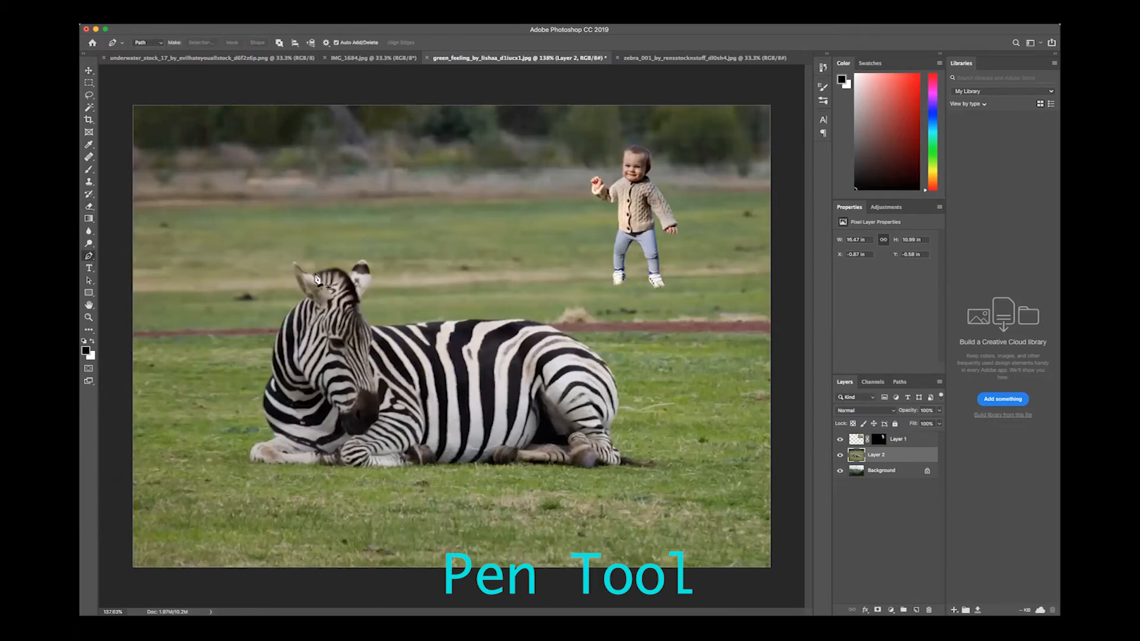
click(340, 269)
click(349, 276)
click(361, 259)
click(370, 271)
click(361, 301)
click(368, 323)
Continue the pen path along the zebra's back and rump down to the hind hoof
click(419, 324)
click(498, 321)
click(563, 333)
click(611, 375)
click(614, 417)
click(608, 432)
click(622, 462)
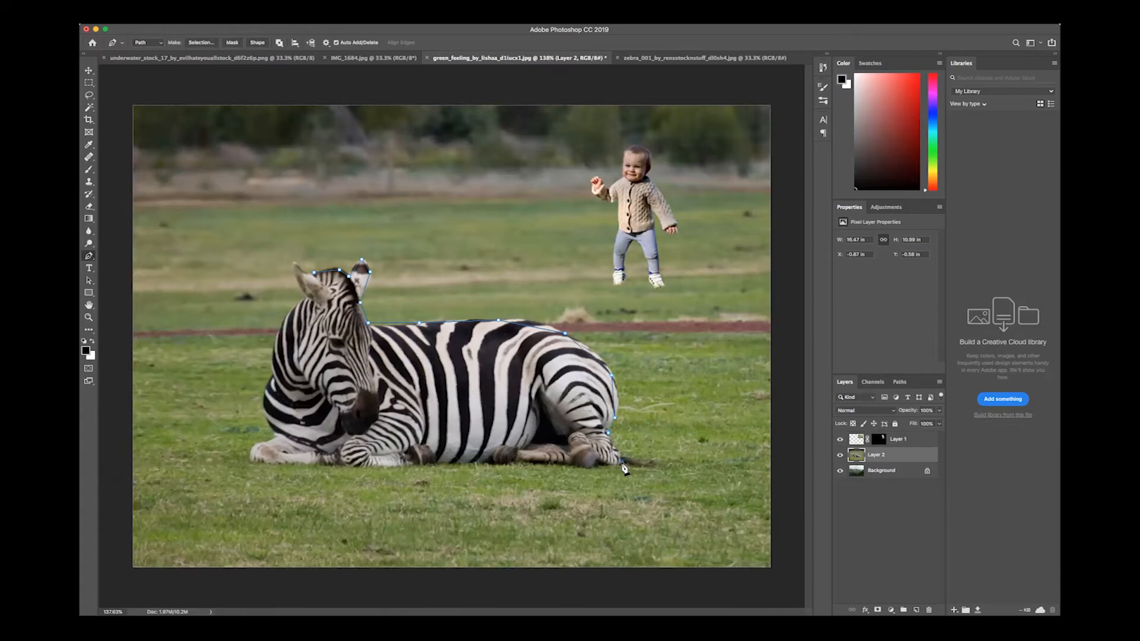
Trace the zebra's underside, front legs, chest and neck, and close the path at the other ear
click(600, 465)
click(553, 465)
click(403, 464)
click(298, 464)
click(250, 459)
click(254, 444)
click(276, 434)
click(264, 408)
click(293, 263)
Add anchor points along the zebra's back, rump and chest and adjust the path to follow the body's curves
click(89, 255)
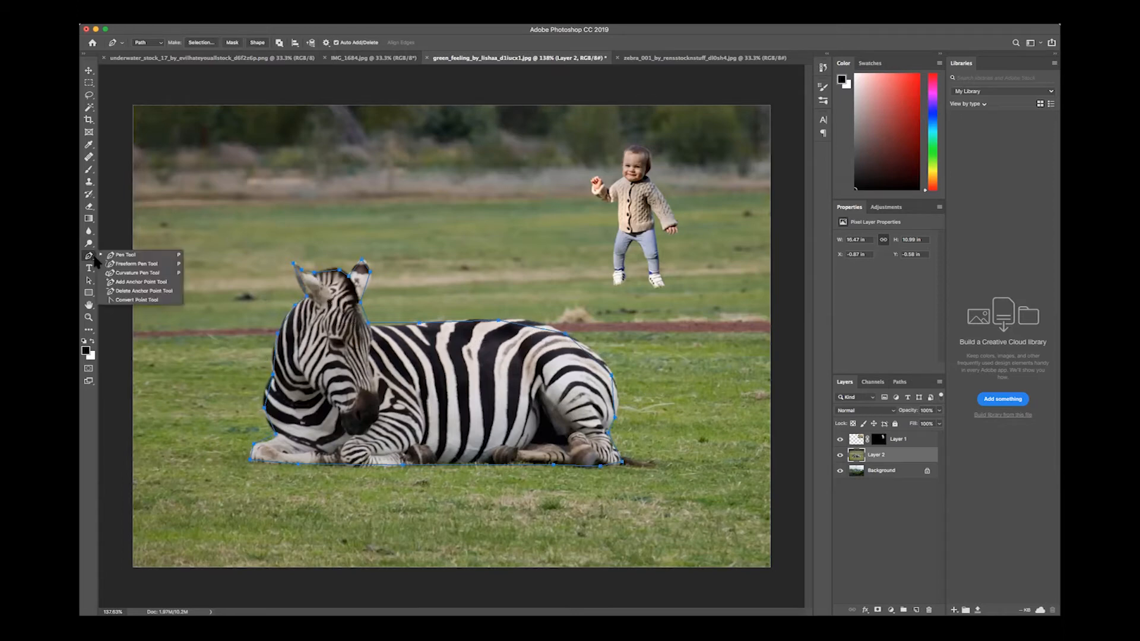
click(125, 283)
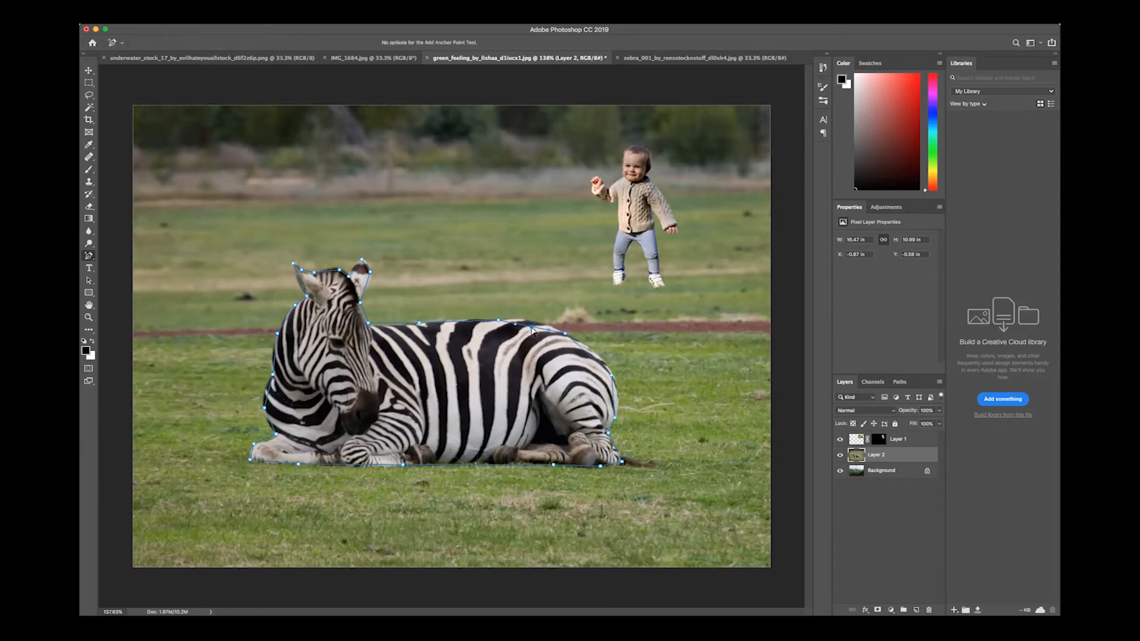
click(534, 327)
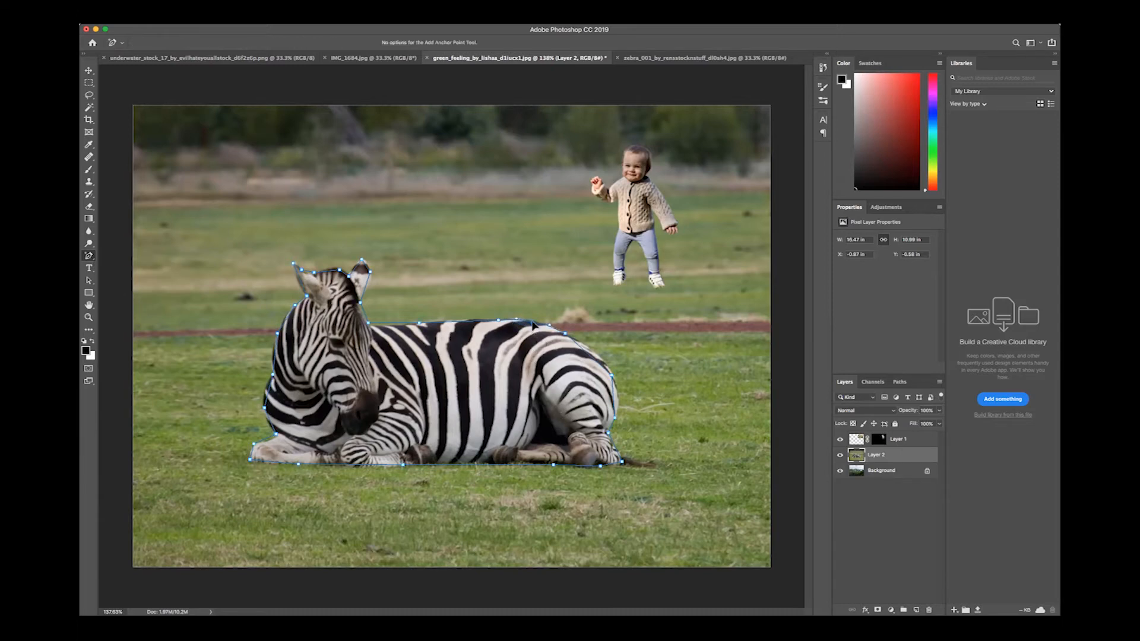
click(592, 352)
drag(615, 401, 620, 401)
drag(268, 393, 264, 392)
click(276, 358)
Turn the zebra path into a new anti-aliased selection with a 1-pixel feather radius and mask the zebra layer with it
right_click(448, 386)
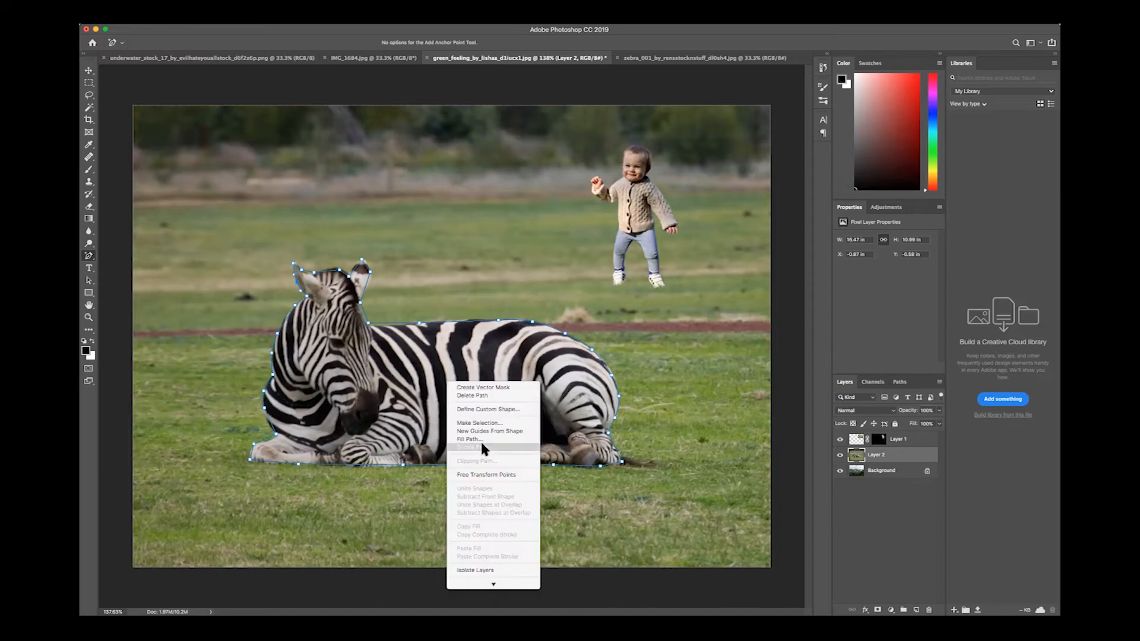
click(475, 423)
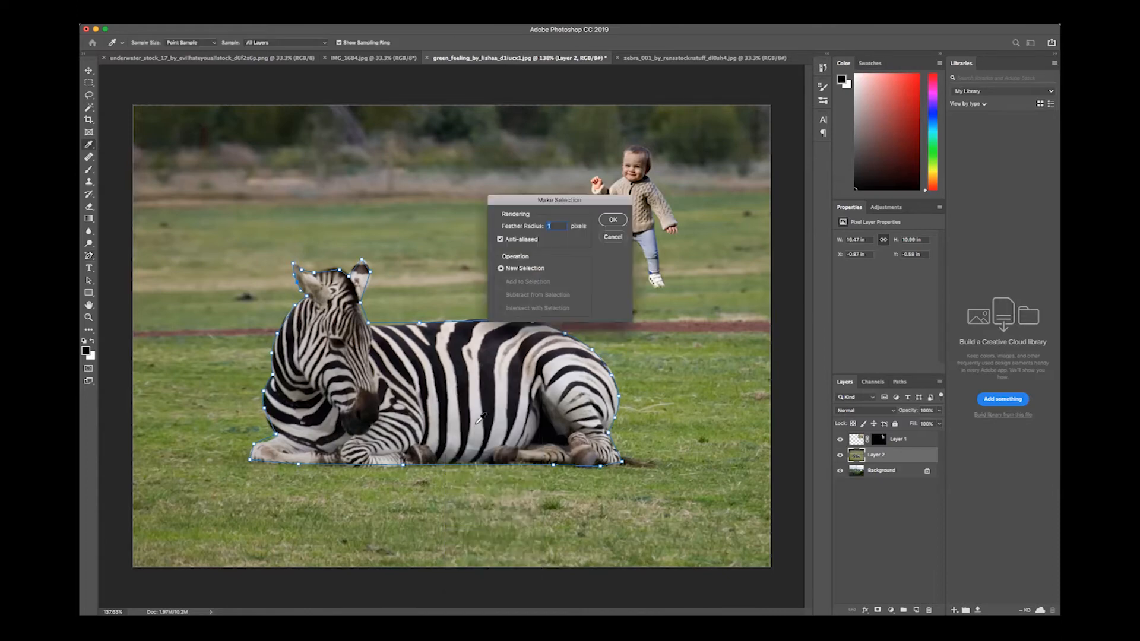
click(613, 220)
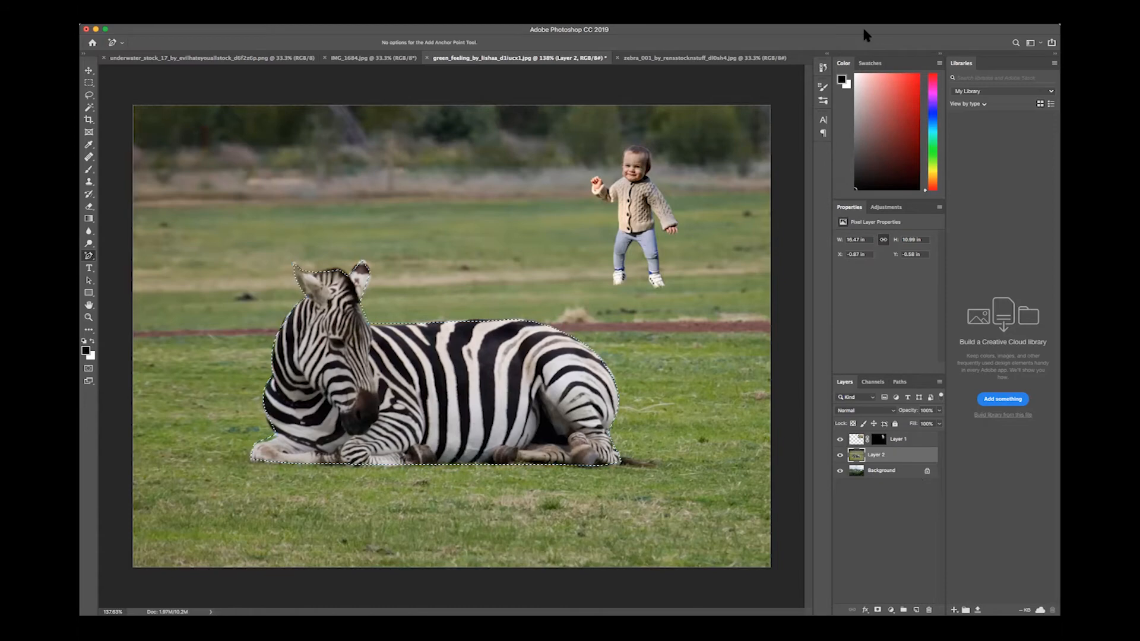
click(877, 610)
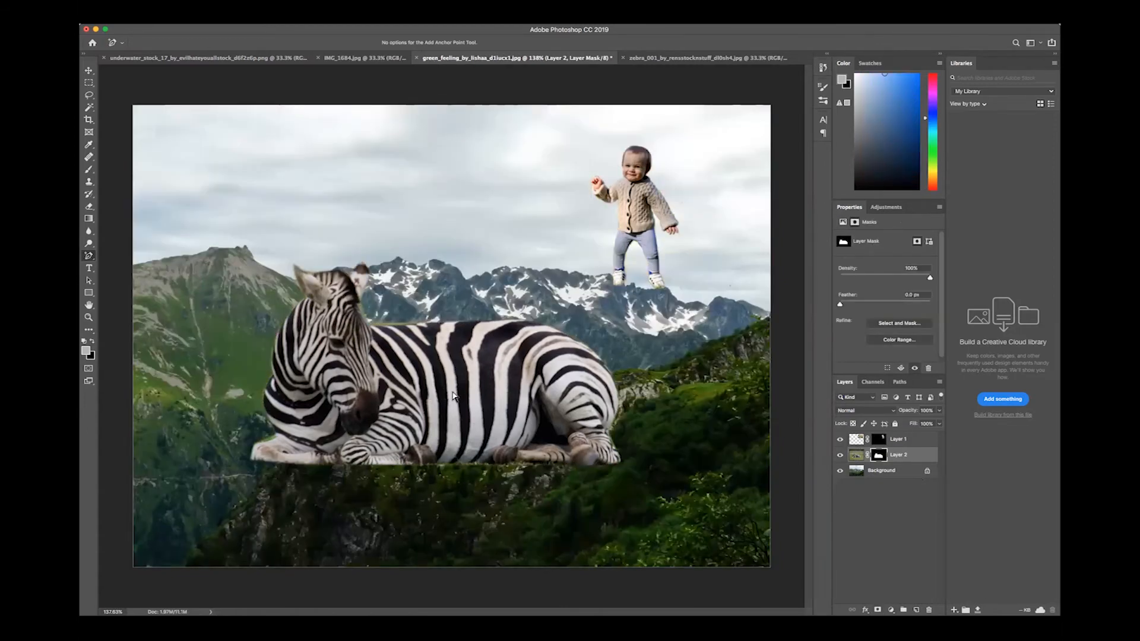
Scale the masked zebra layer down to less than half its size and place the animal on the grassy foreground ledge
click(89, 71)
key(ctrl+t)
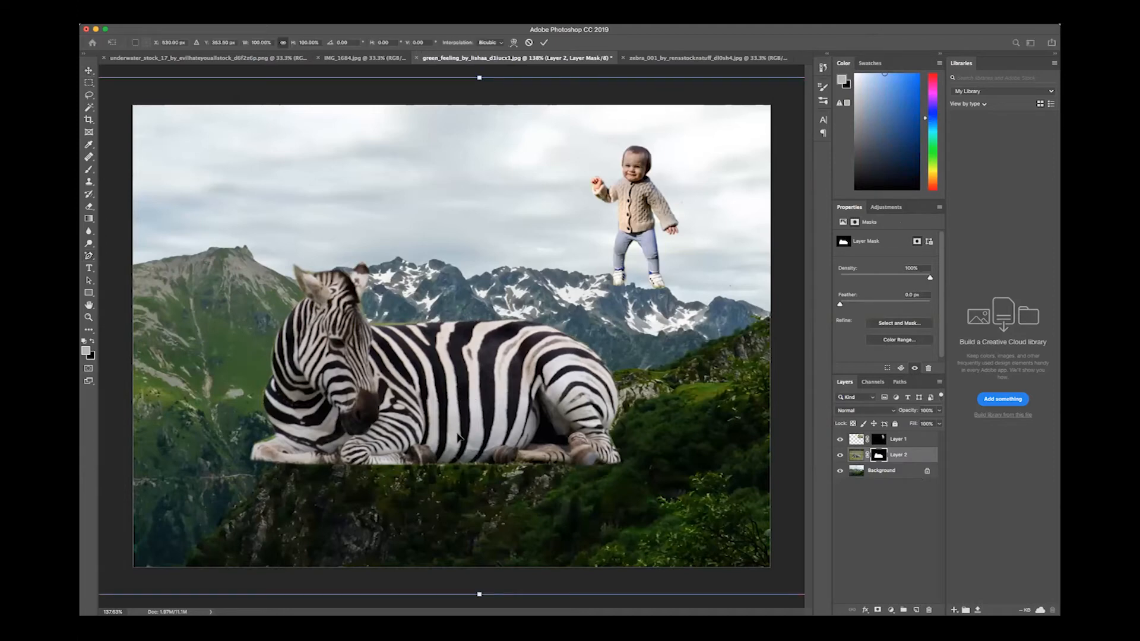
scroll(460, 438, down, 3)
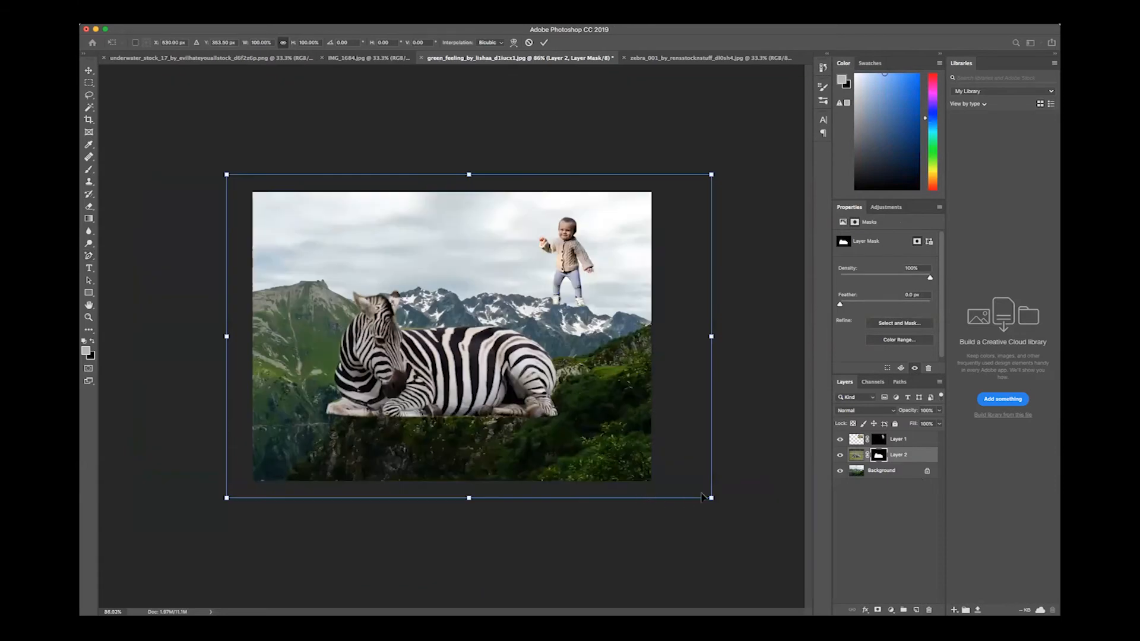
drag(708, 494, 481, 344)
drag(342, 274, 463, 387)
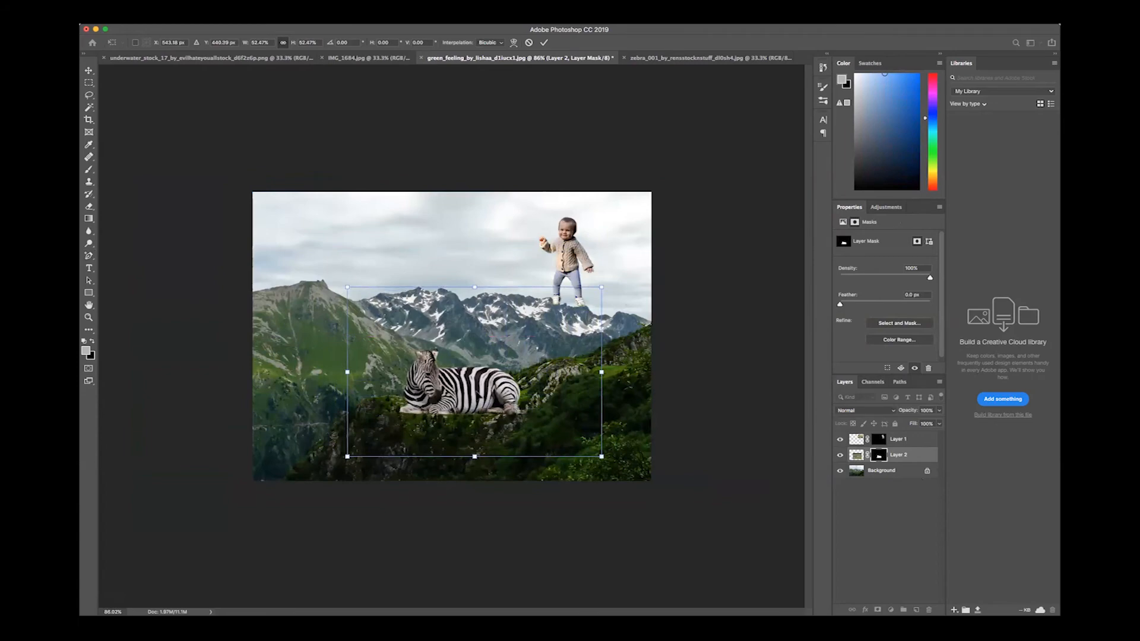
drag(601, 457, 552, 423)
drag(433, 365, 450, 392)
key(Return)
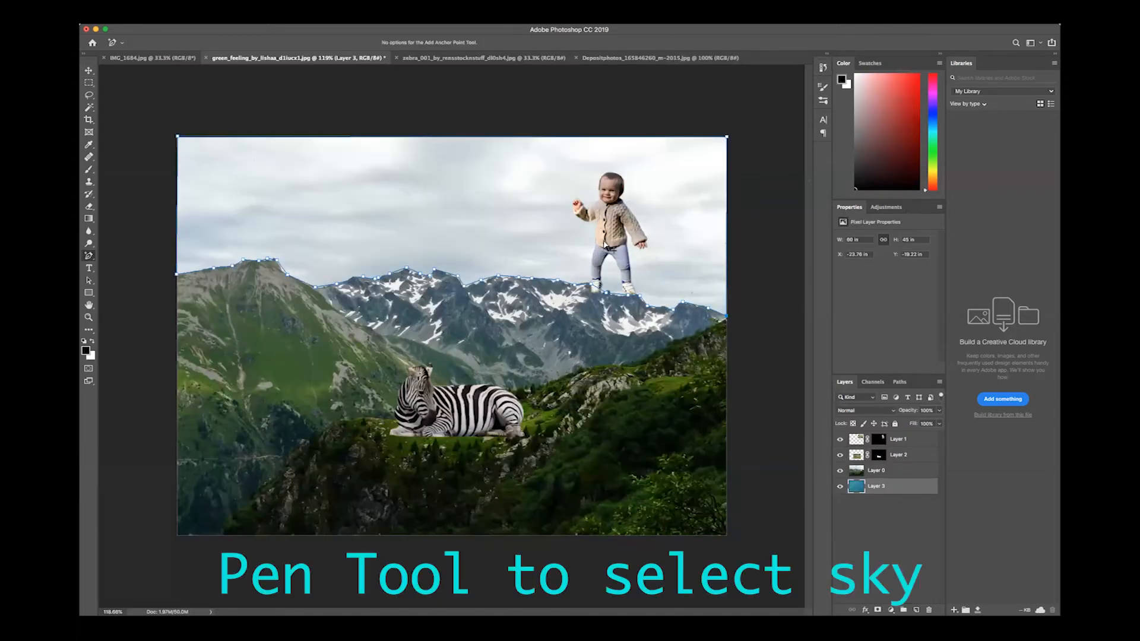
Add anchor points to the sky path's right edge and pull them slightly outside the canvas
scroll(604, 244, up, 5)
scroll(605, 244, right, 5)
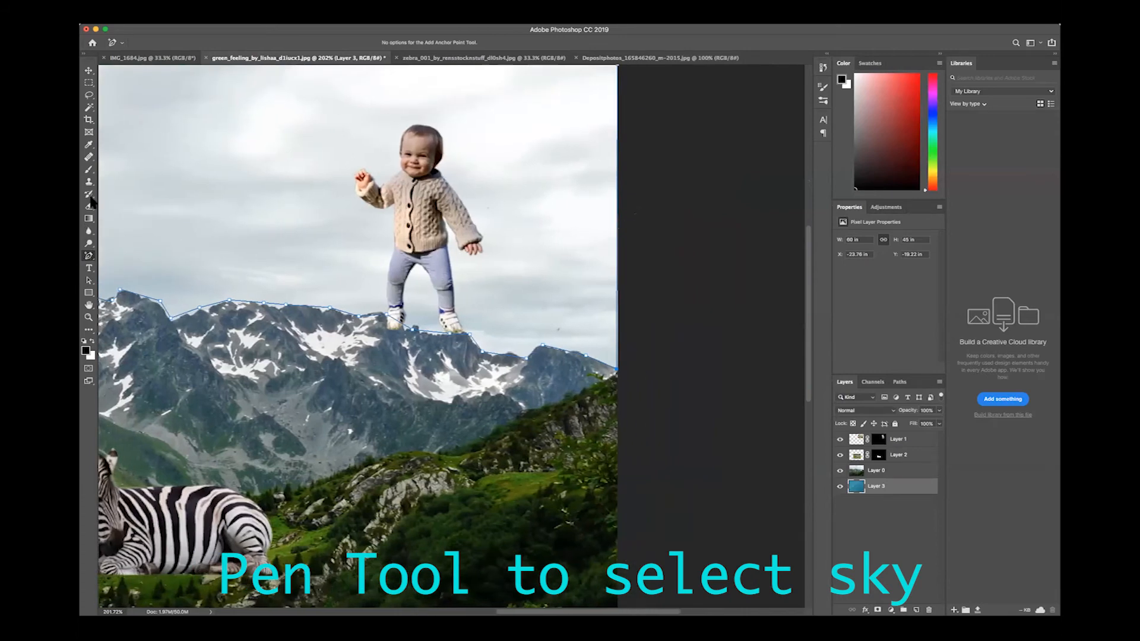
right_click(92, 258)
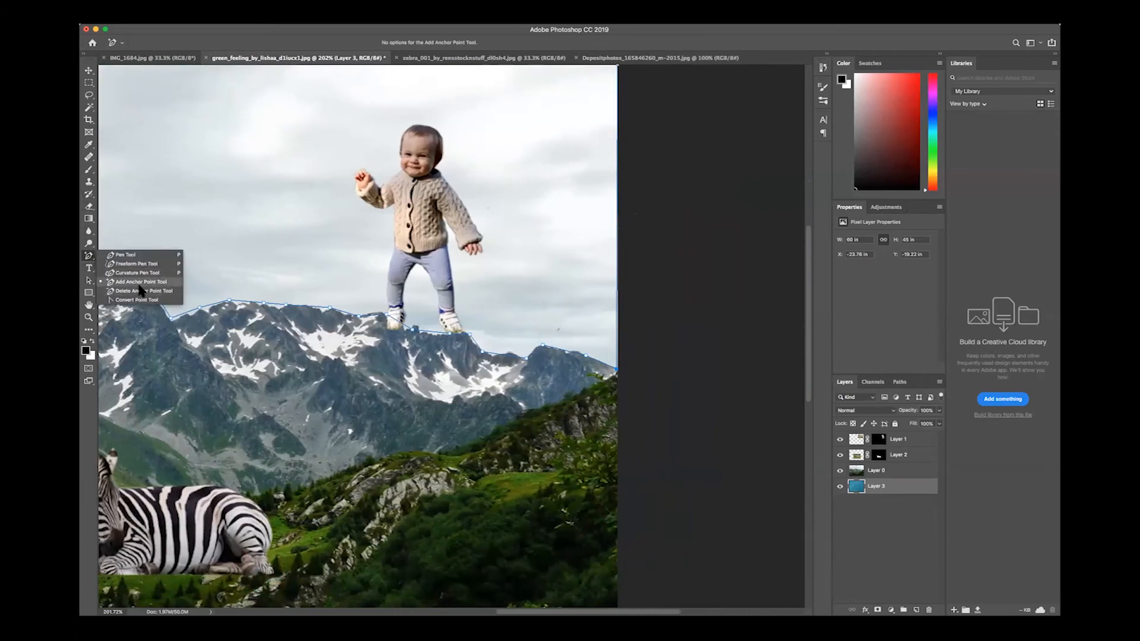
click(134, 284)
drag(618, 215, 621, 214)
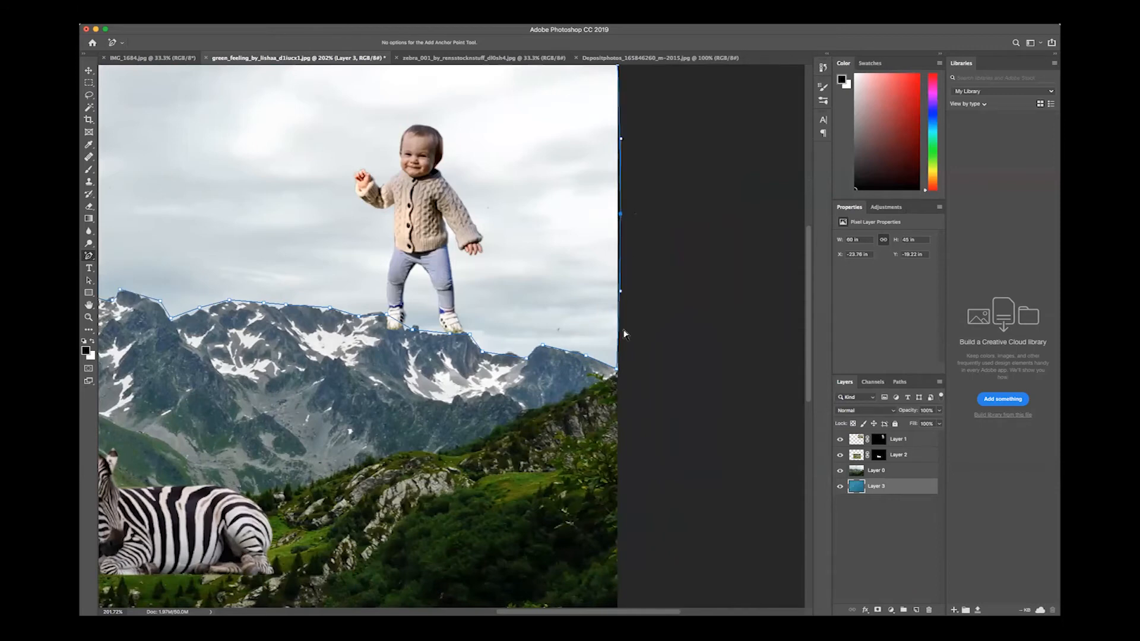
drag(620, 330, 622, 330)
scroll(624, 333, up, 4)
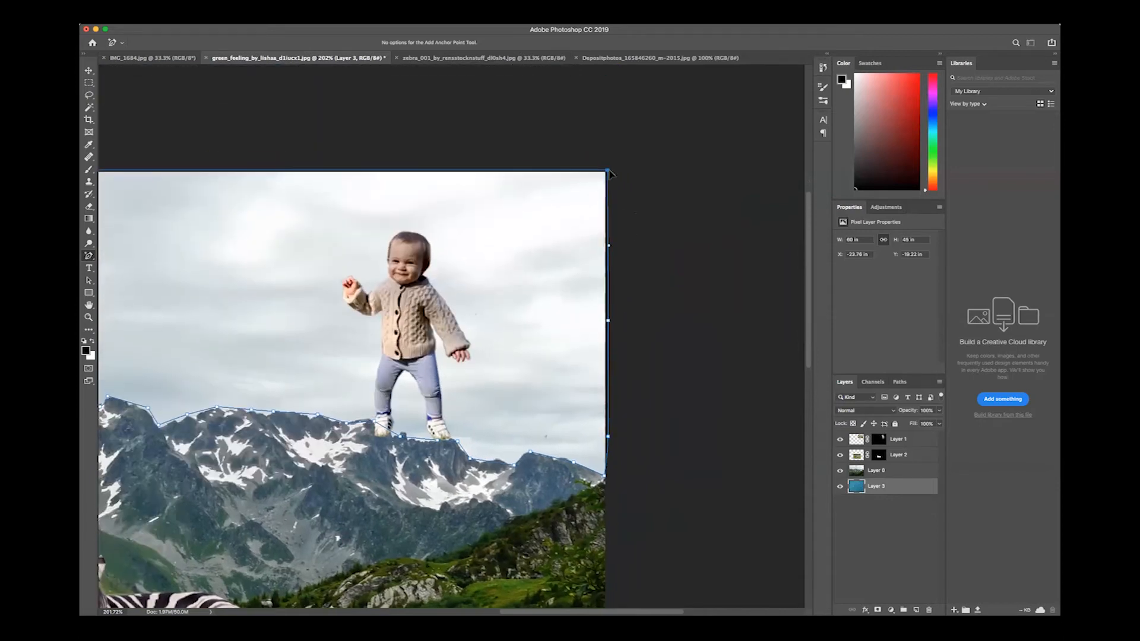
Add anchor points to the sky path along the central snowy peaks and fit them to the ridge line
scroll(554, 192, left, 10)
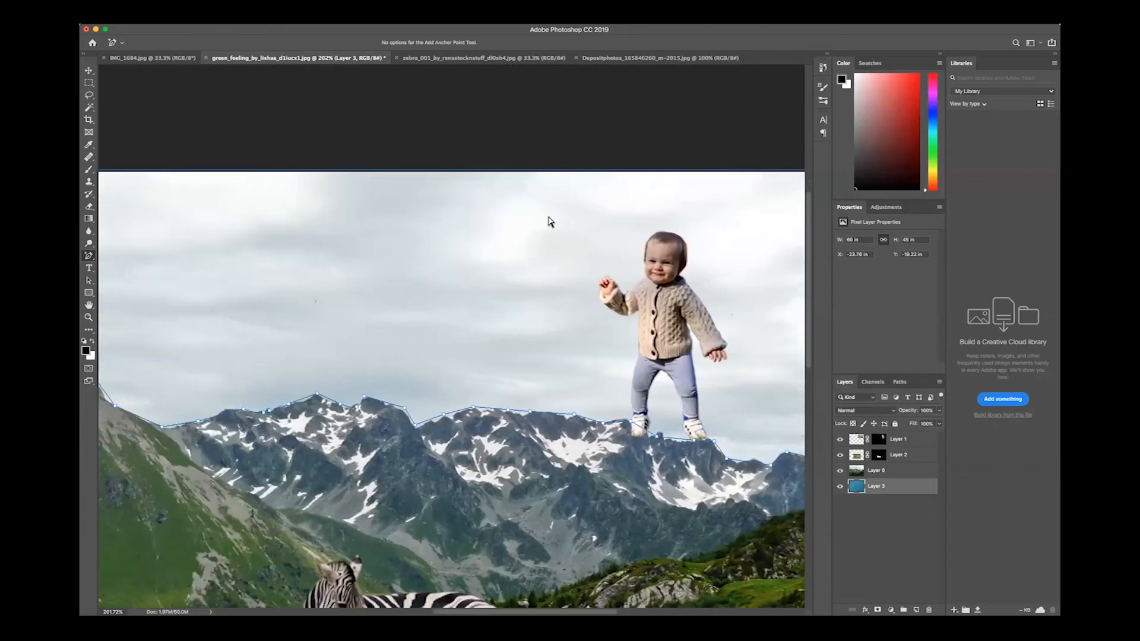
click(507, 413)
scroll(471, 437, up, 3)
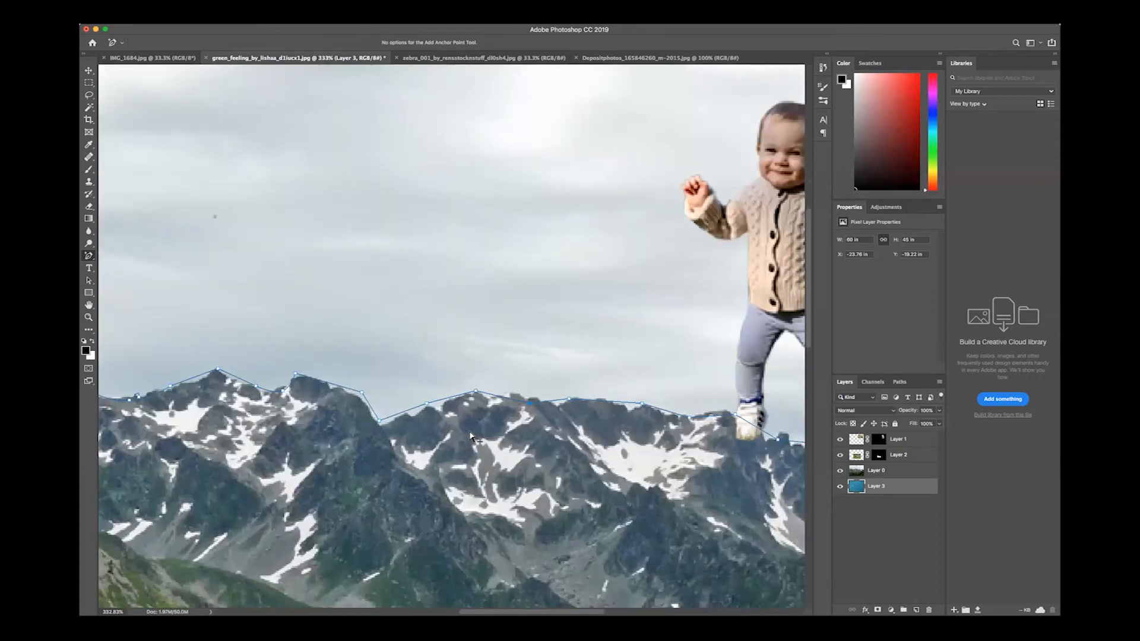
click(475, 395)
drag(431, 405, 446, 410)
drag(388, 422, 371, 424)
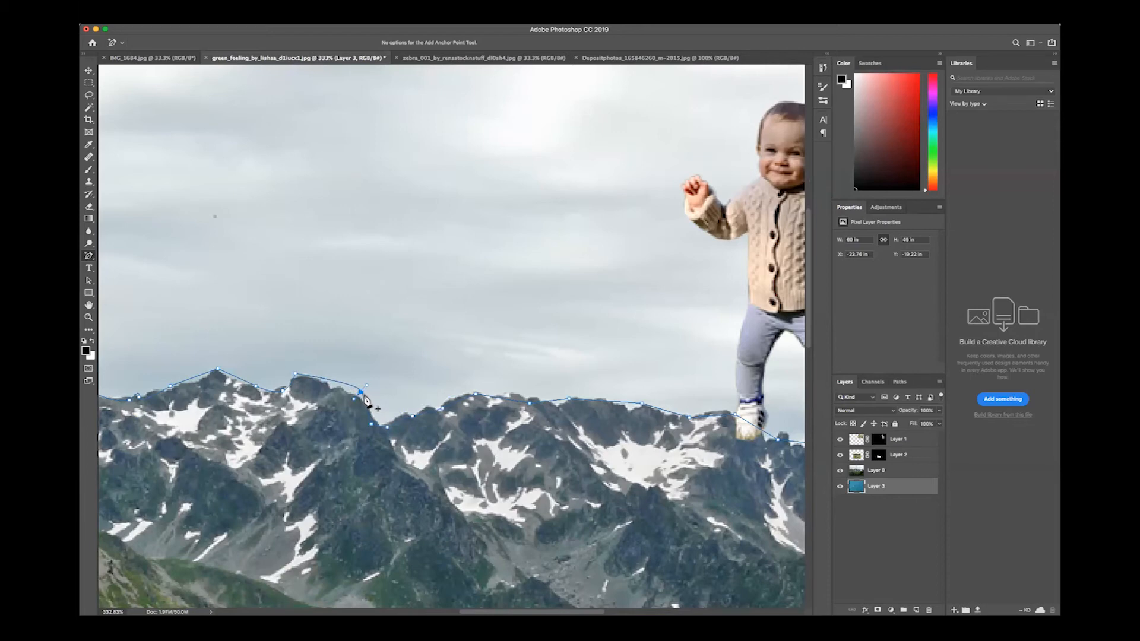
drag(361, 393, 350, 403)
scroll(326, 384, left, 3)
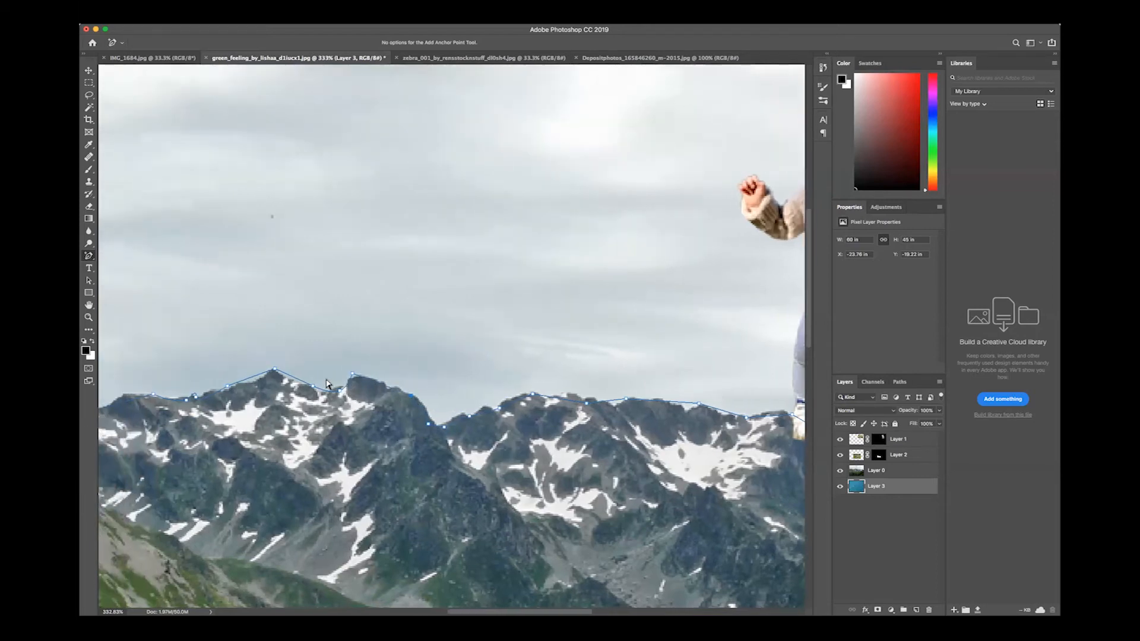
drag(290, 377, 290, 382)
click(281, 377)
Turn the finished sky path into a new anti-aliased selection with a 1-pixel feather radius
scroll(249, 392, left, 10)
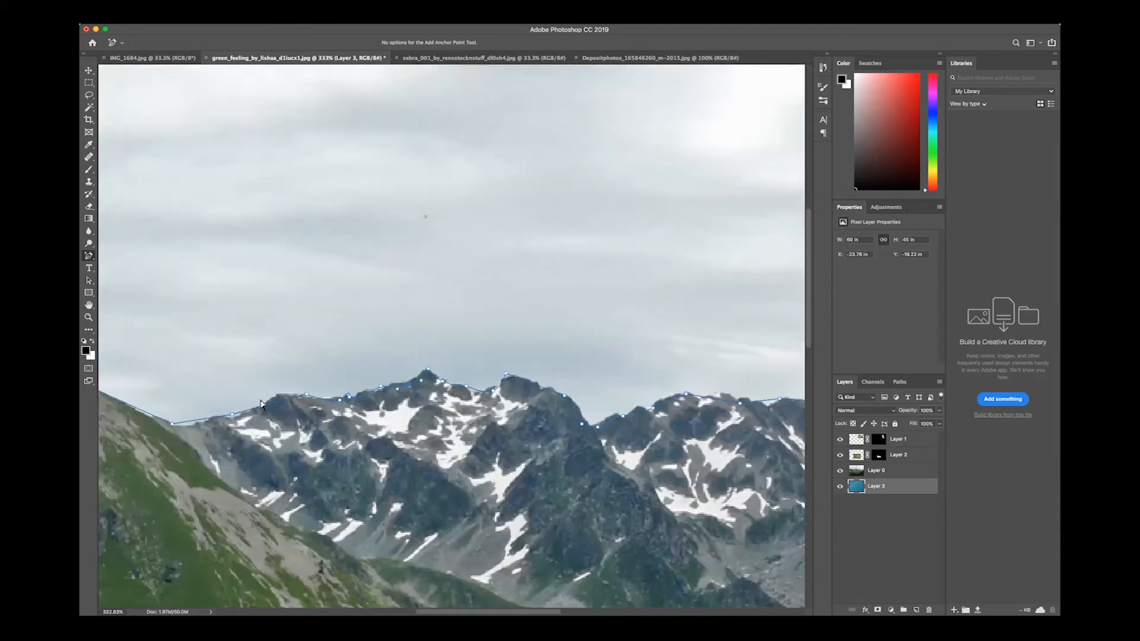
scroll(232, 423, left, 15)
scroll(270, 379, up, 3)
scroll(351, 219, right, 15)
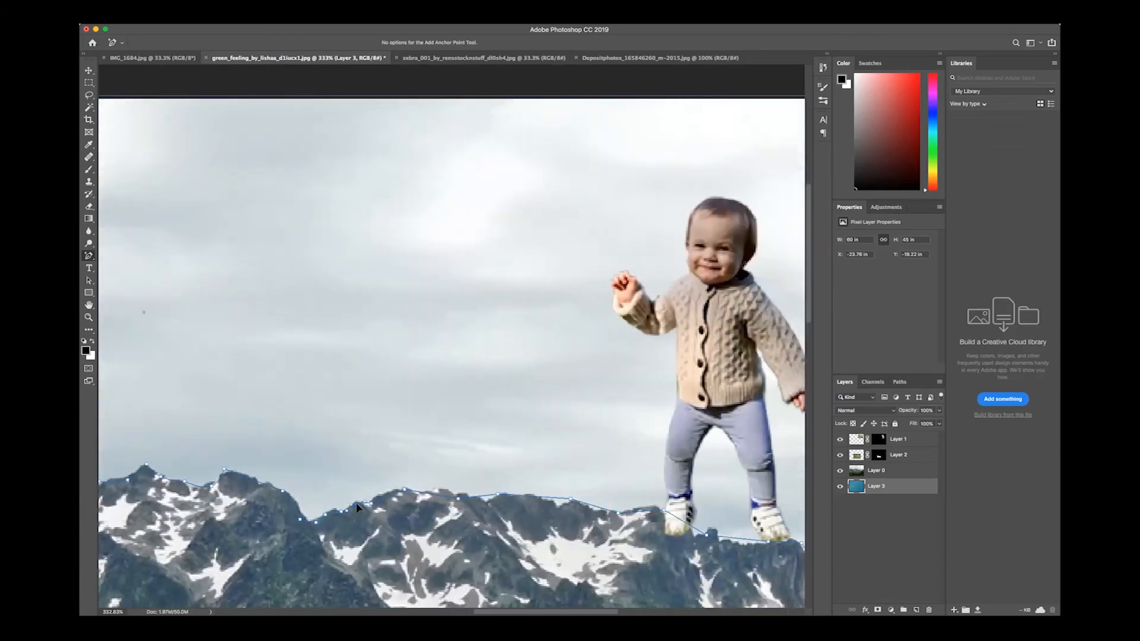
scroll(545, 502, right, 10)
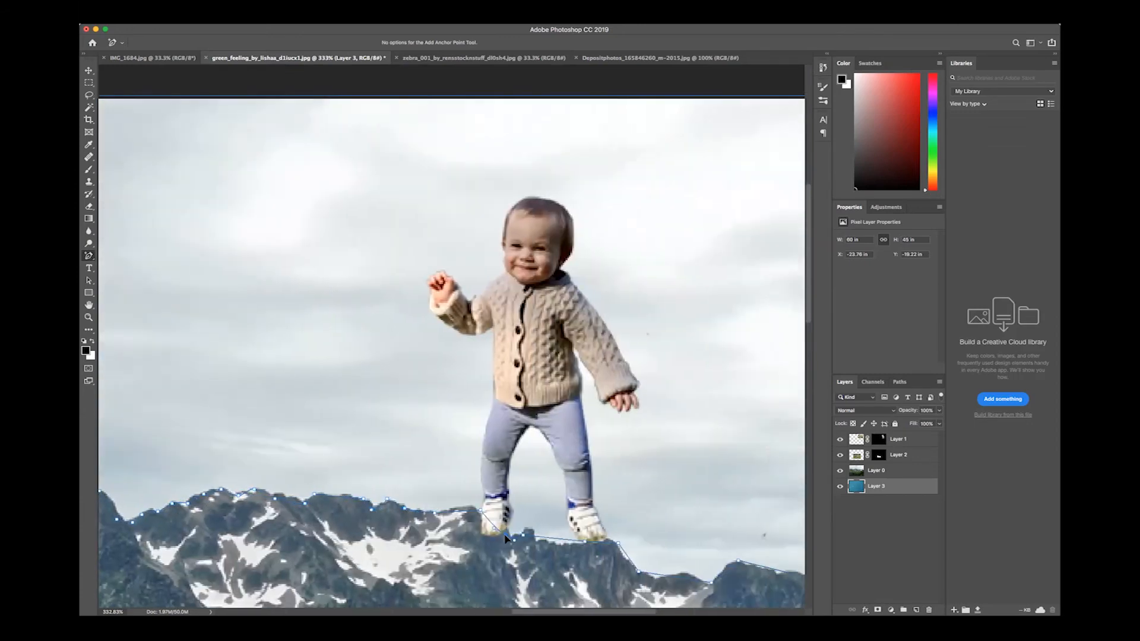
scroll(560, 581, right, 8)
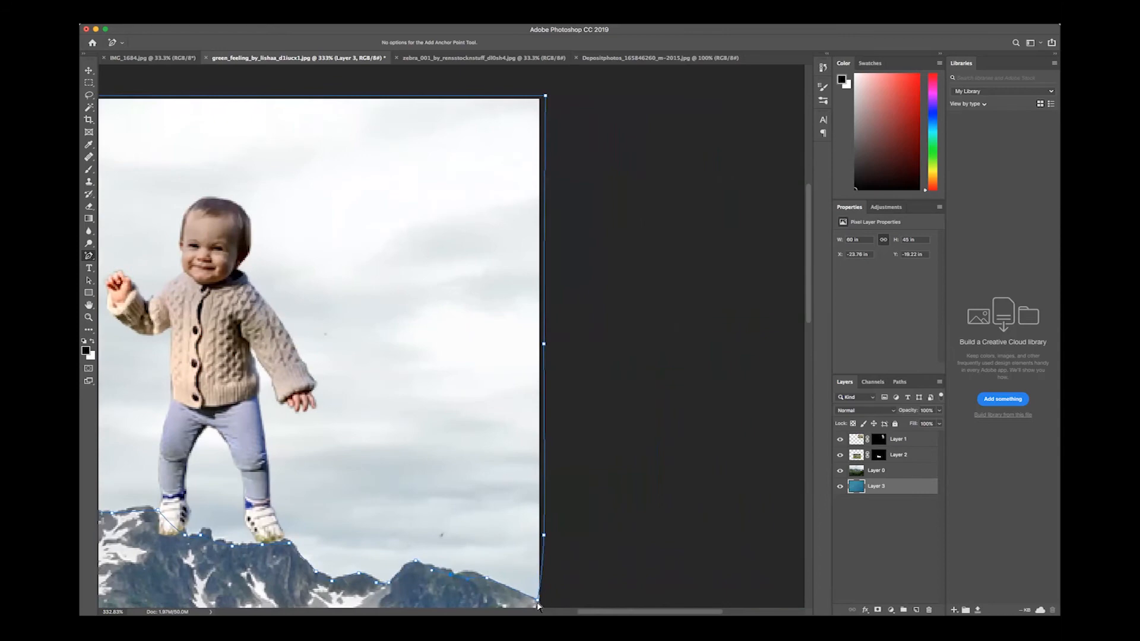
key(super+0)
right_click(351, 188)
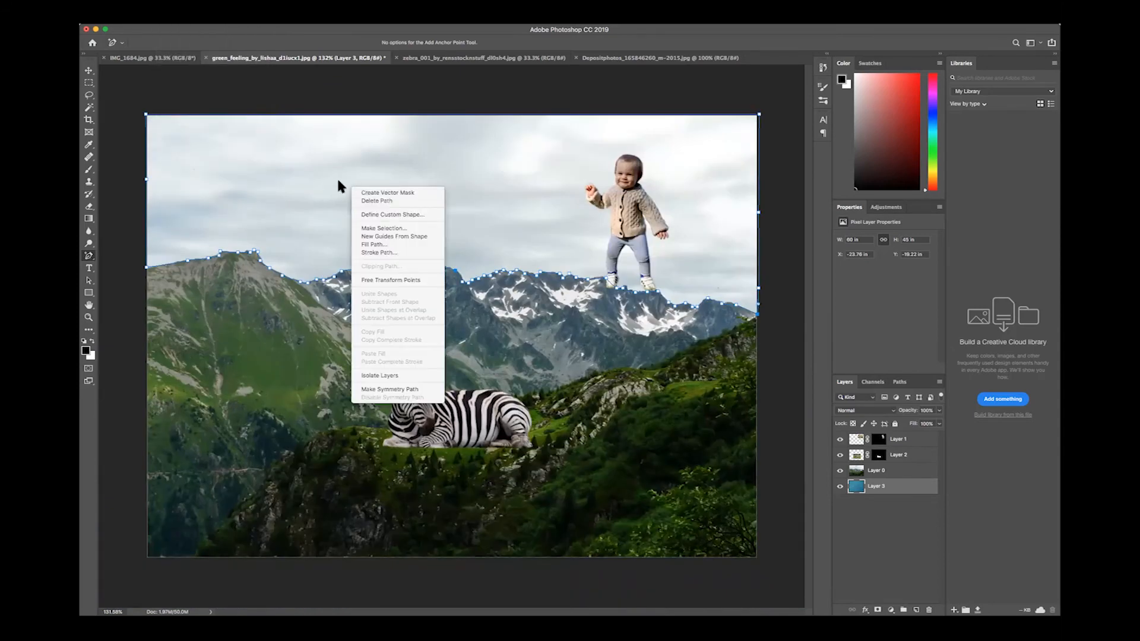
click(371, 227)
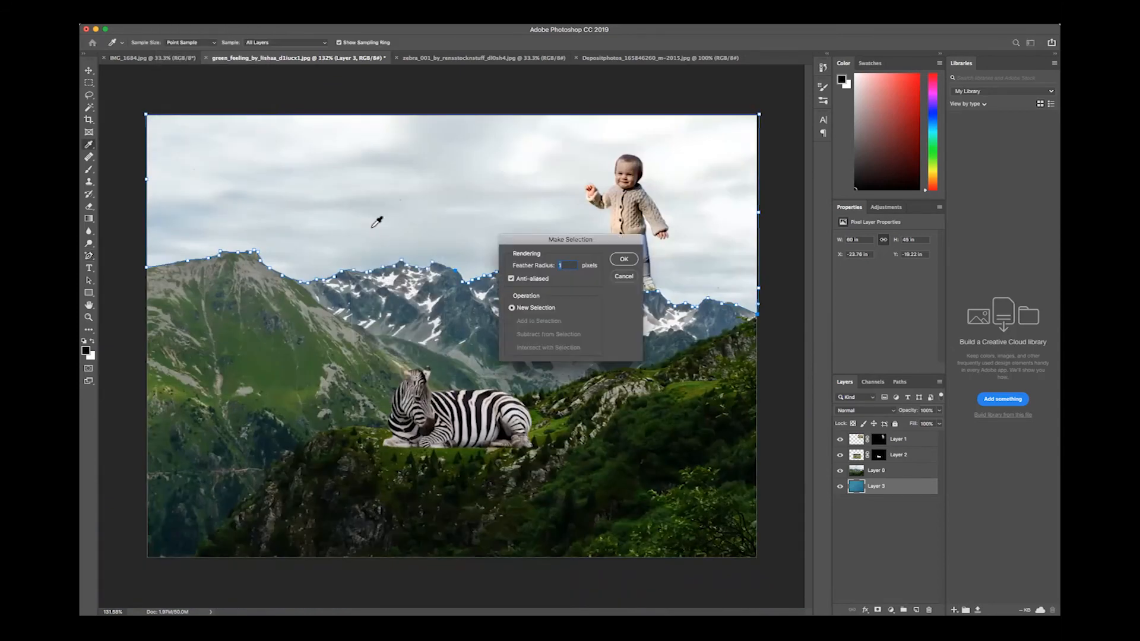
click(620, 260)
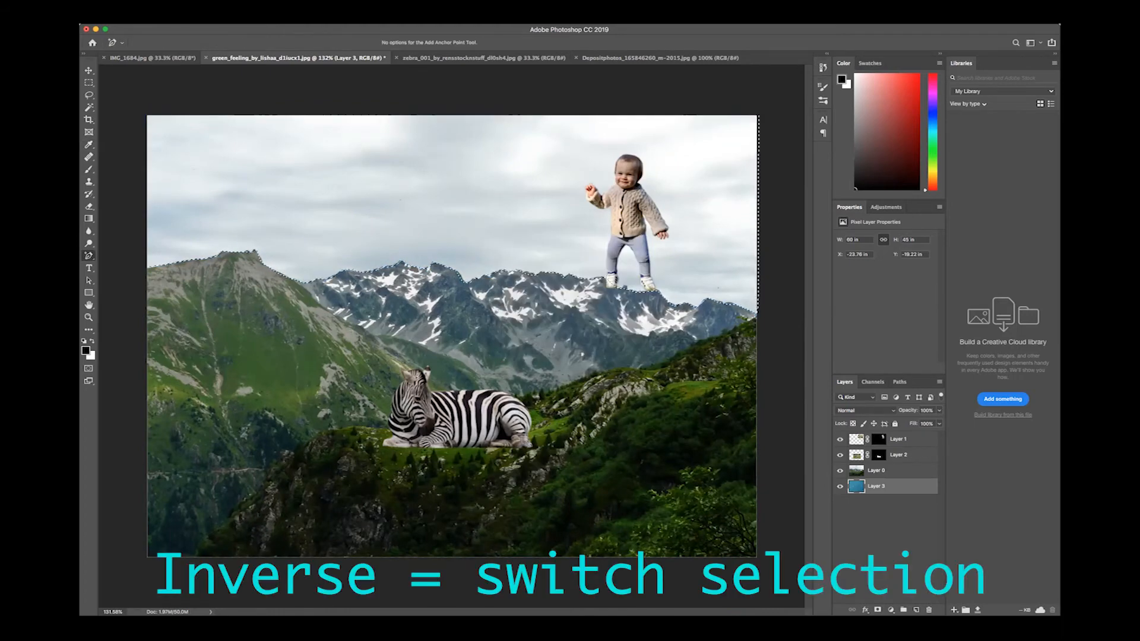
Invert the selection and mask the mountain landscape on Layer 0 with it, deleting the old blue Layer 3
click(169, 2)
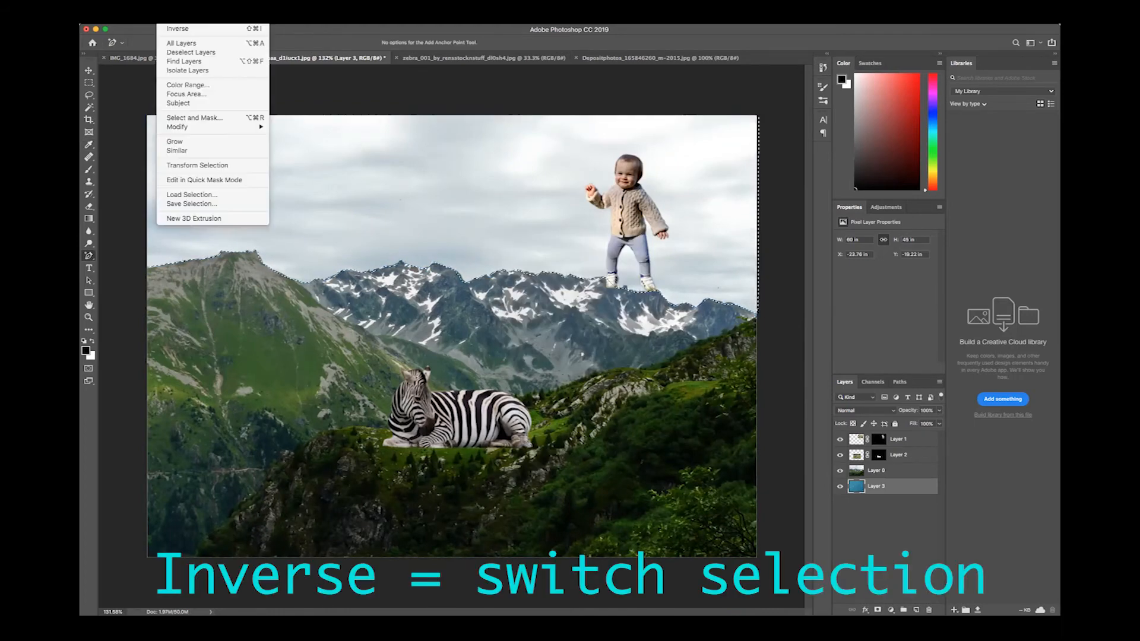
click(182, 29)
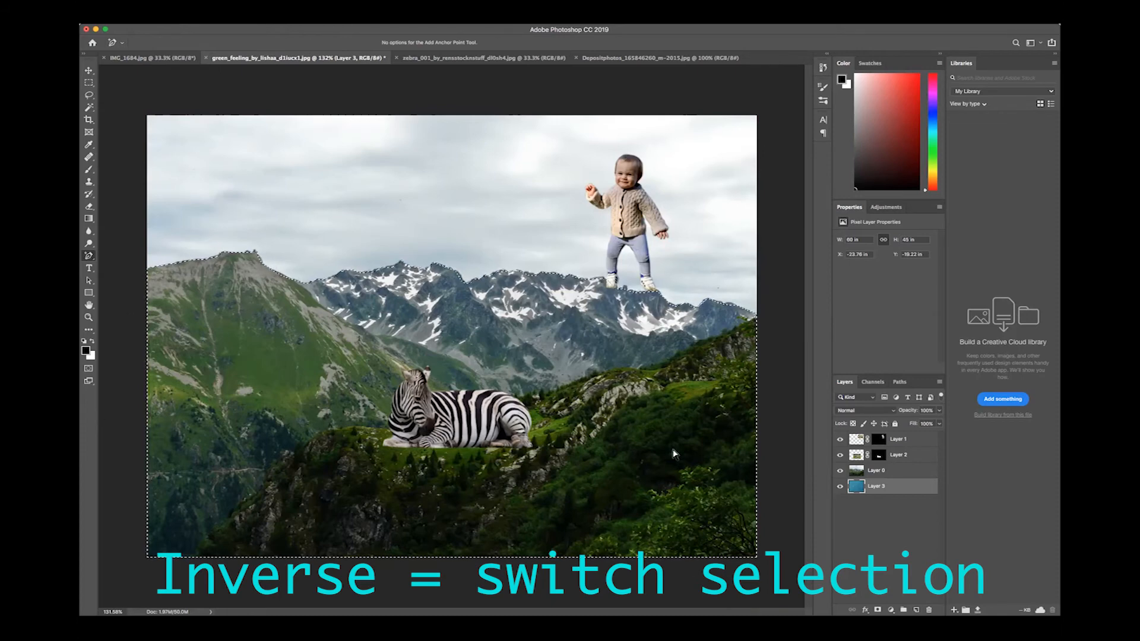
key(Delete)
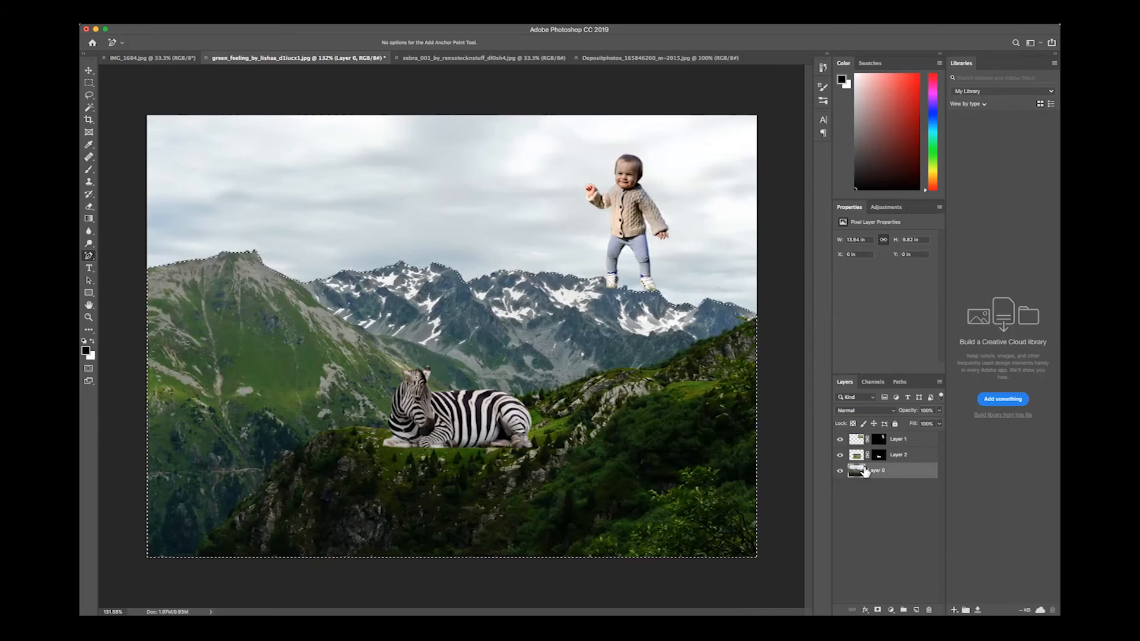
click(878, 610)
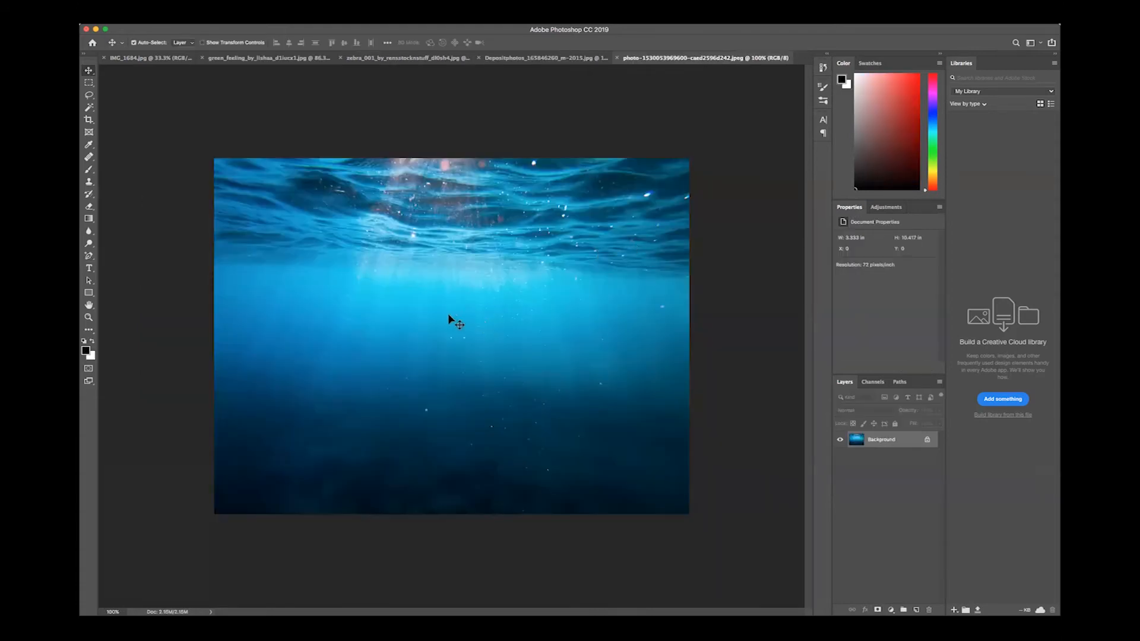
Copy the underwater photo into the mountain composite and place its layer below the masked landscape layer
drag(452, 349, 291, 61)
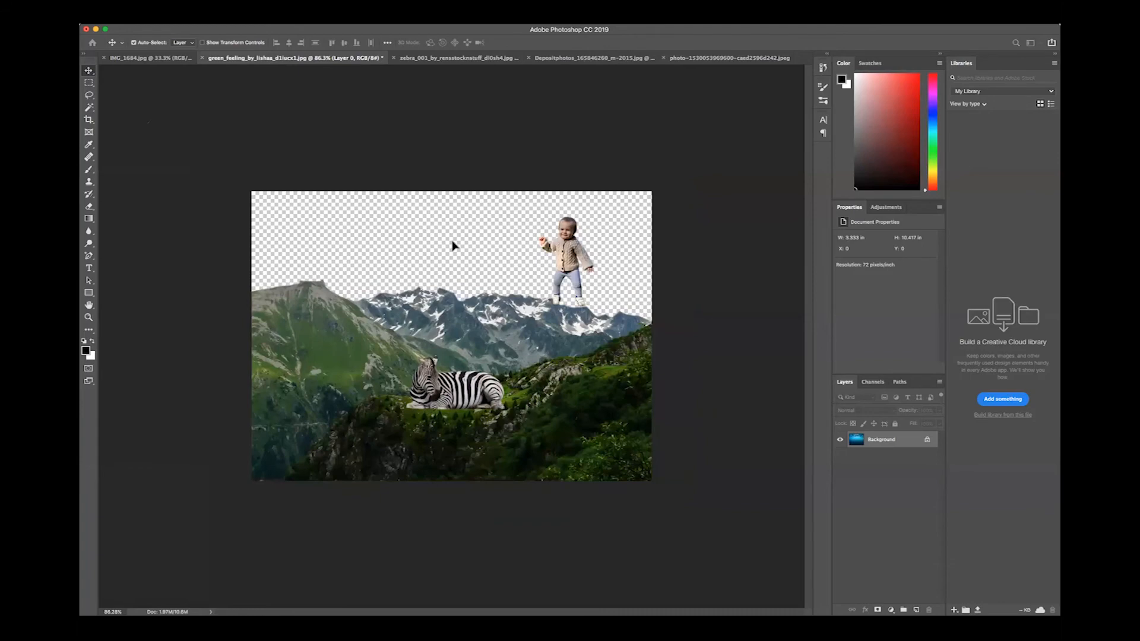
drag(445, 310, 458, 293)
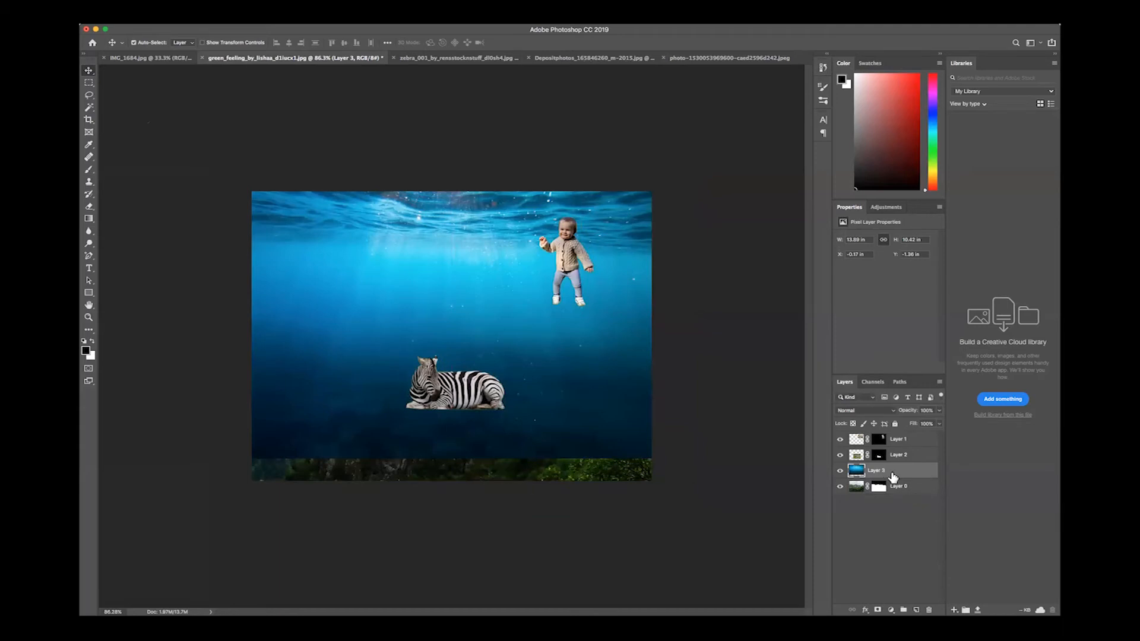
drag(887, 473, 890, 500)
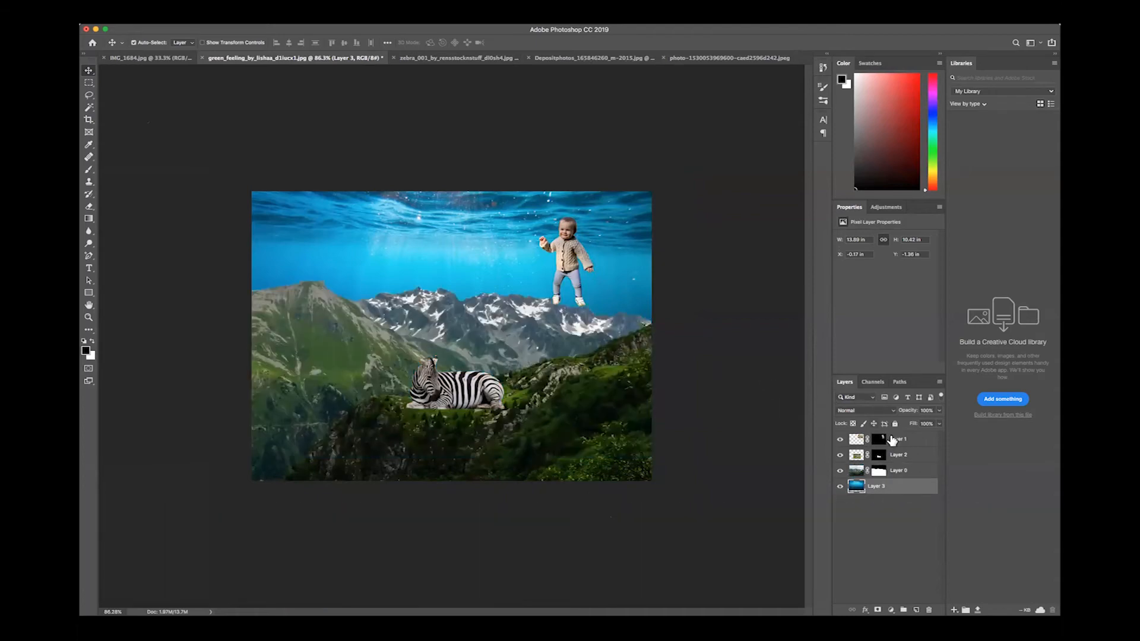
Transform the underwater layer to about 99% scale and shift it down so the water surface fills the sky
key(super+t)
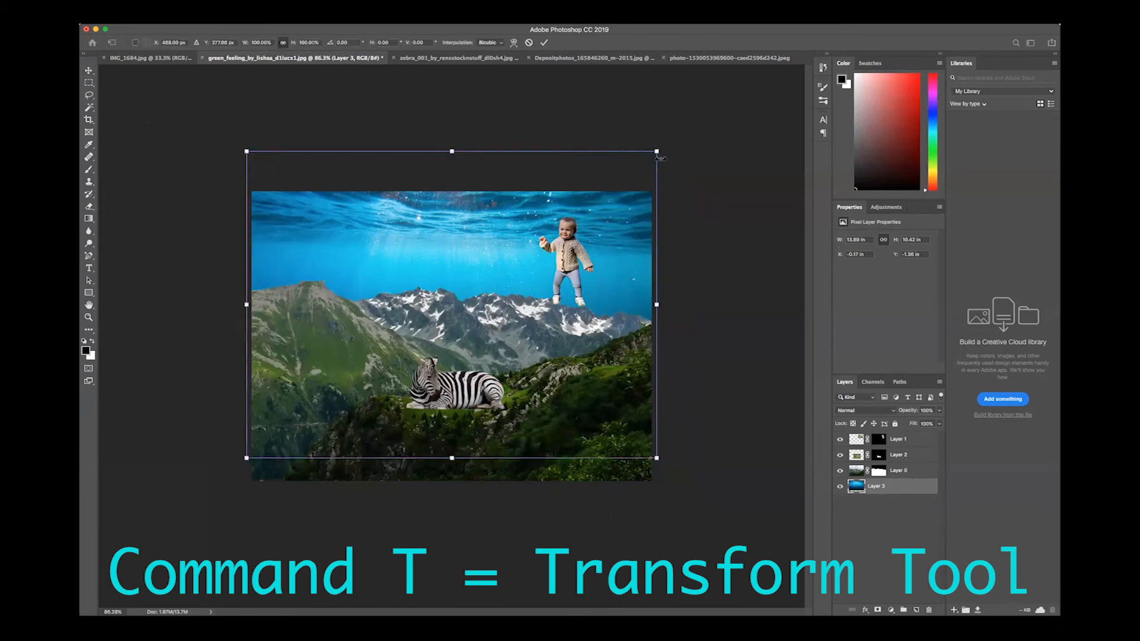
drag(652, 157, 641, 174)
drag(558, 202, 578, 200)
drag(262, 168, 240, 153)
drag(344, 218, 414, 374)
drag(452, 305, 456, 287)
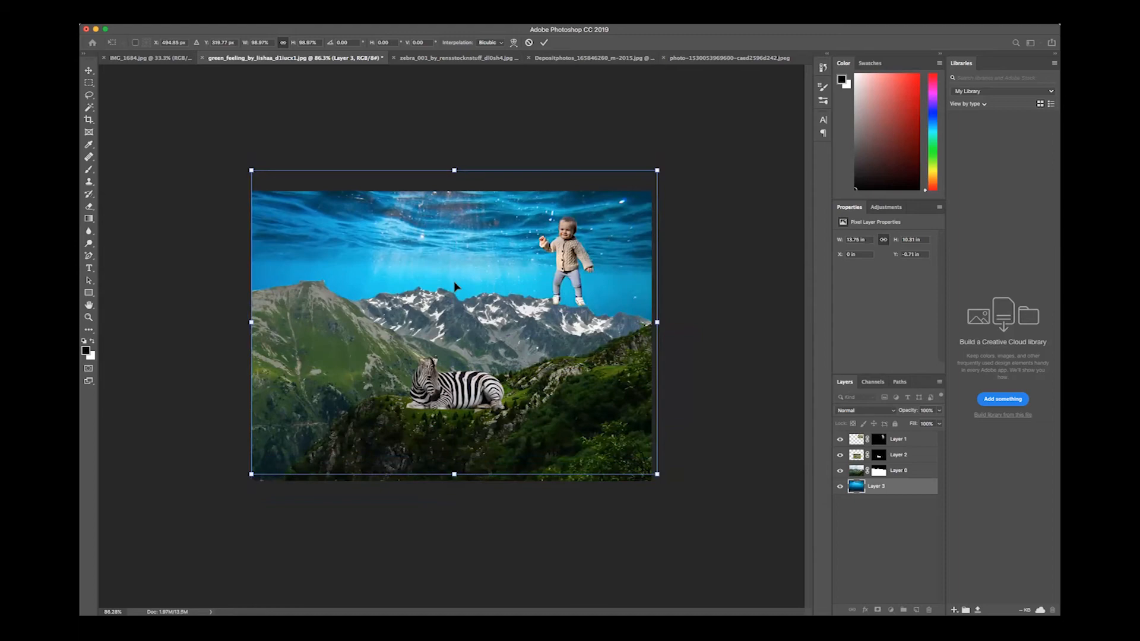
key(Return)
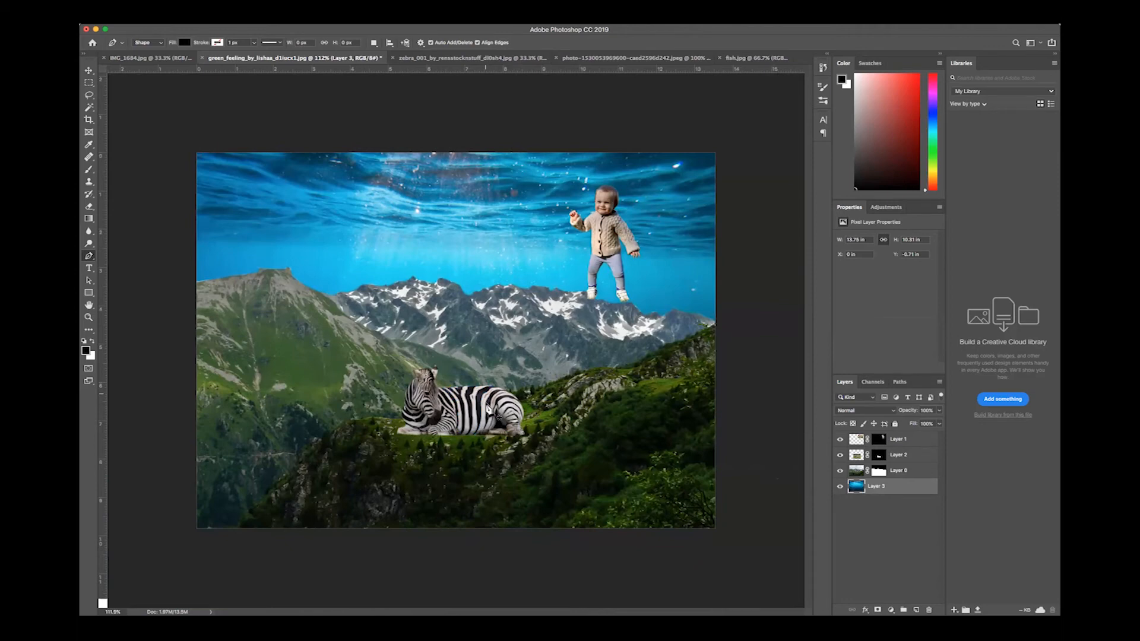
Start a black Pen shape above the zebra layer, tracing the stripe behind the shoulder from the belly up to the back
click(880, 457)
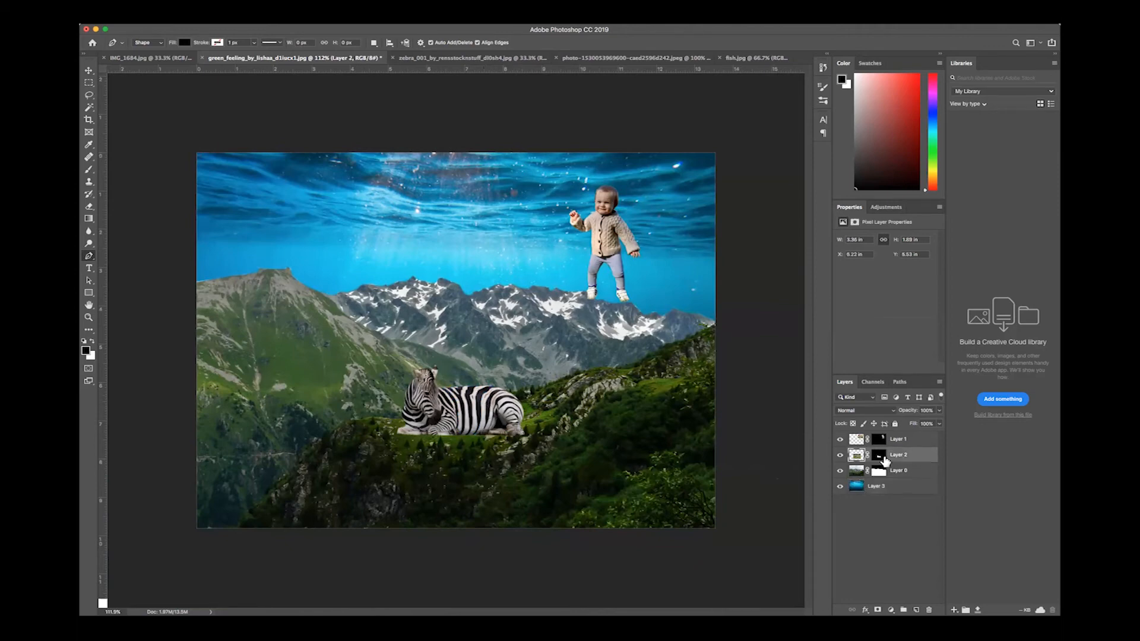
right_click(89, 259)
click(113, 254)
click(149, 43)
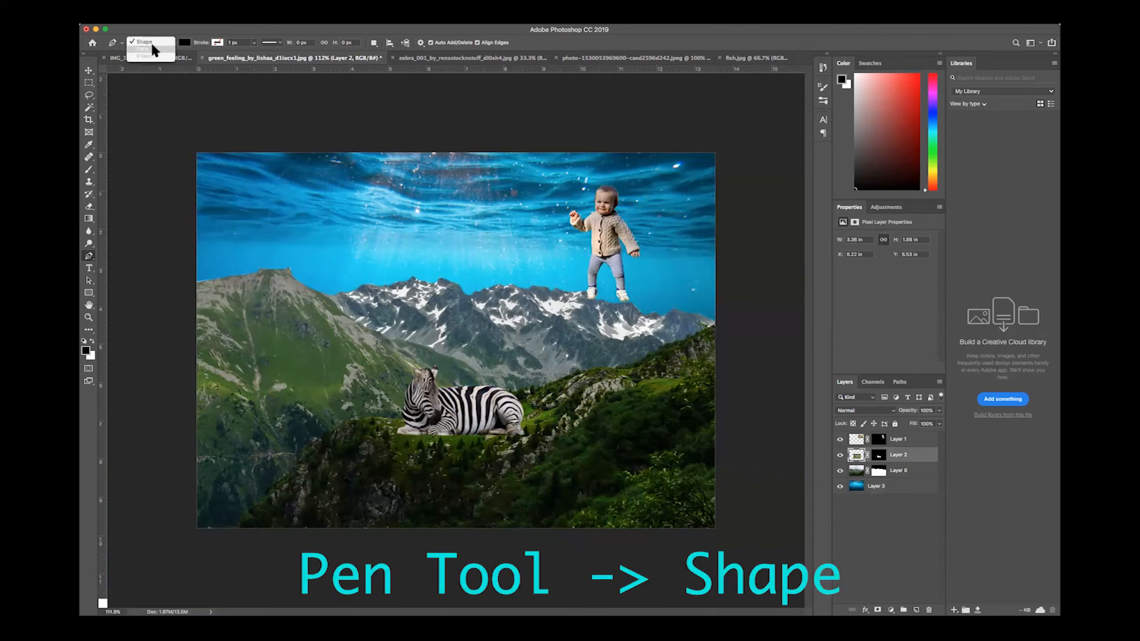
click(144, 42)
scroll(465, 405, up, 5)
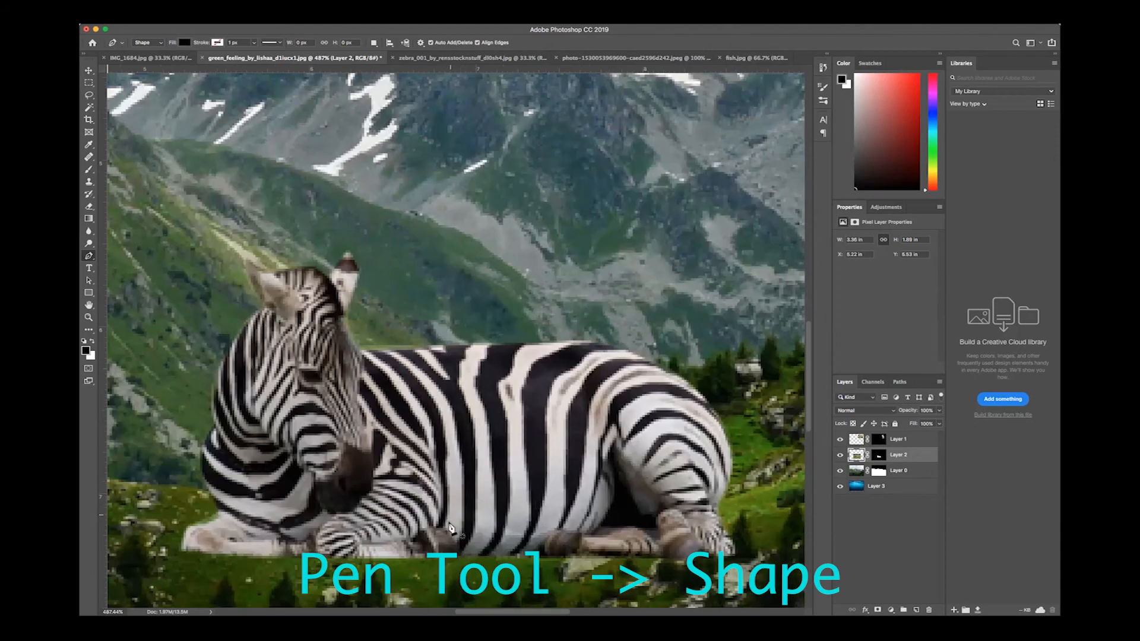
click(445, 527)
click(445, 451)
click(440, 412)
click(404, 364)
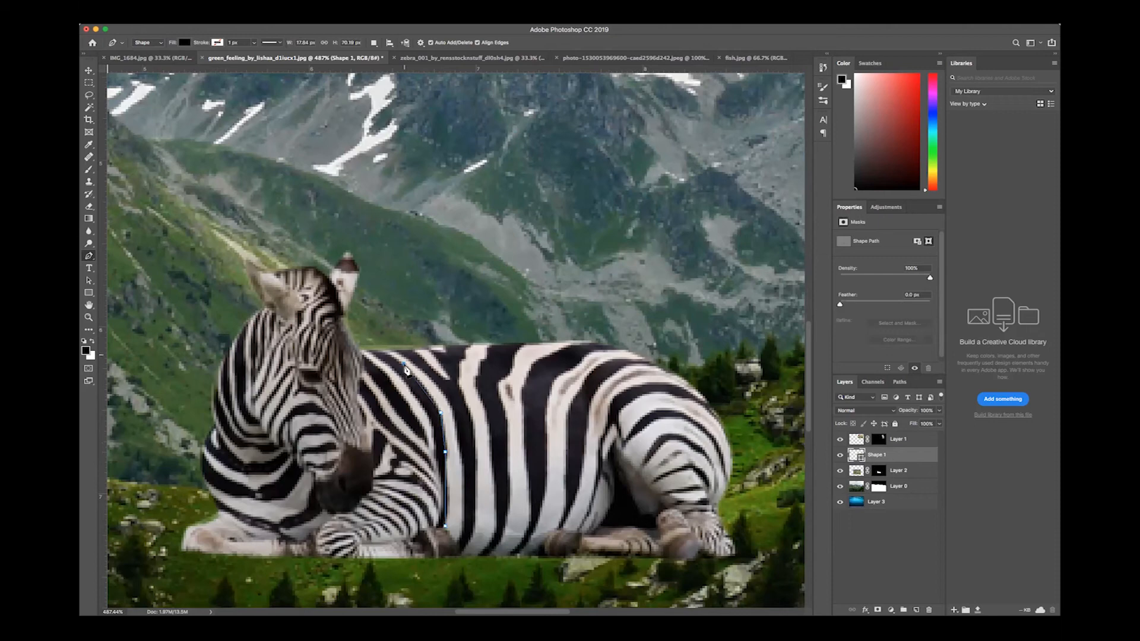
drag(406, 369, 390, 358)
click(387, 351)
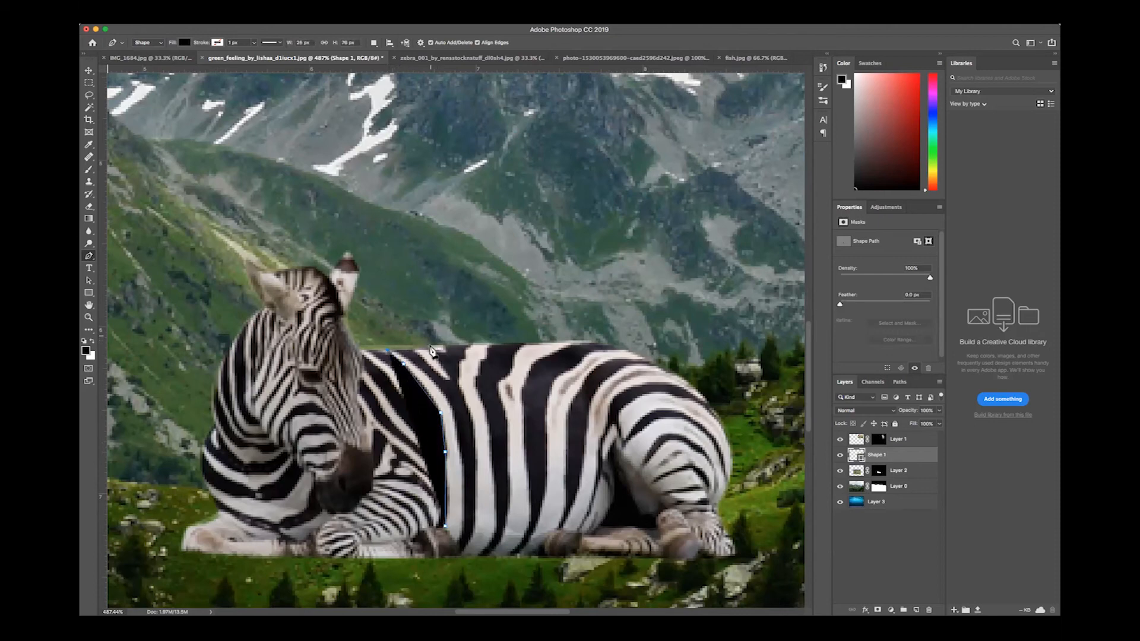
Continue the black shape along the zebra's back as far as the start of the hindquarters
click(431, 347)
click(501, 345)
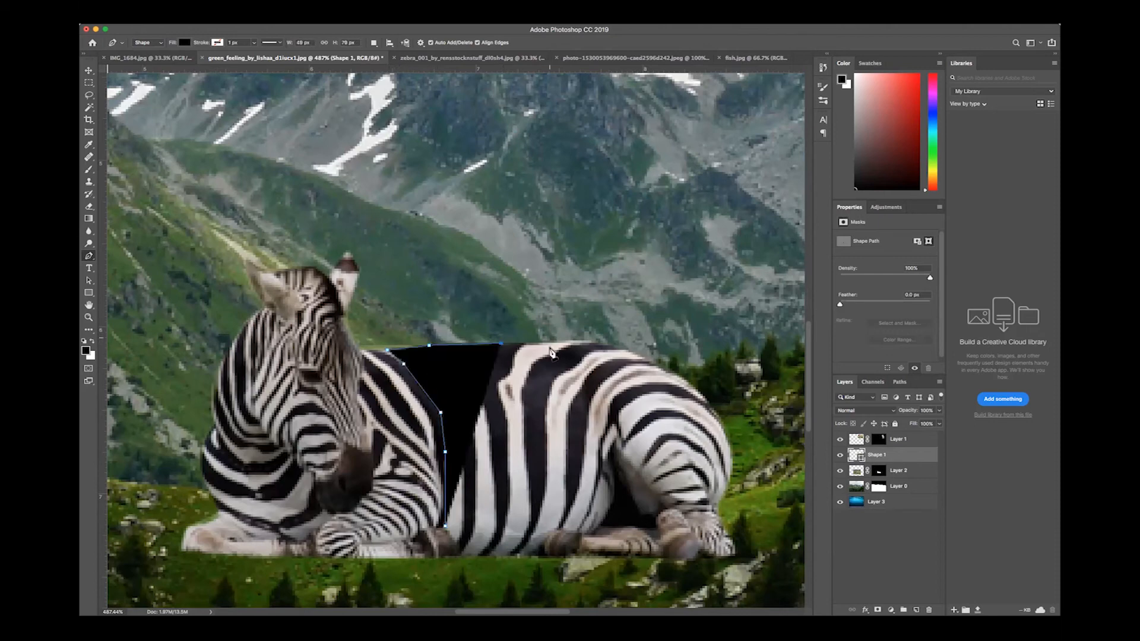
click(561, 342)
click(598, 343)
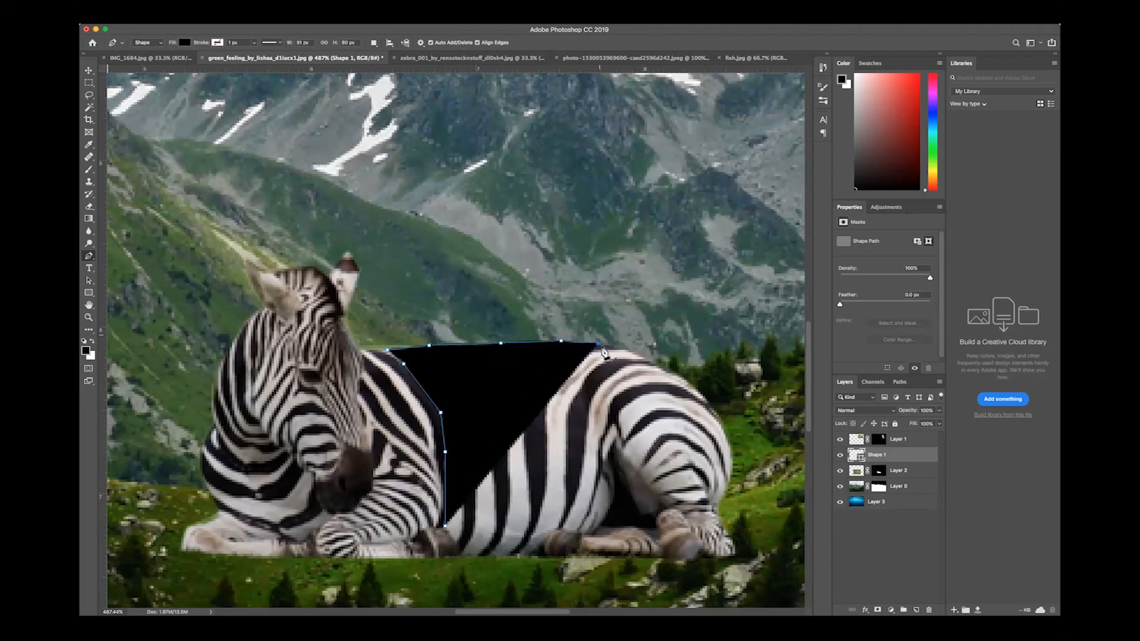
Trace the black shape down the front of the zebra's haunch and along the belly, closing it at its starting point
click(557, 375)
click(550, 384)
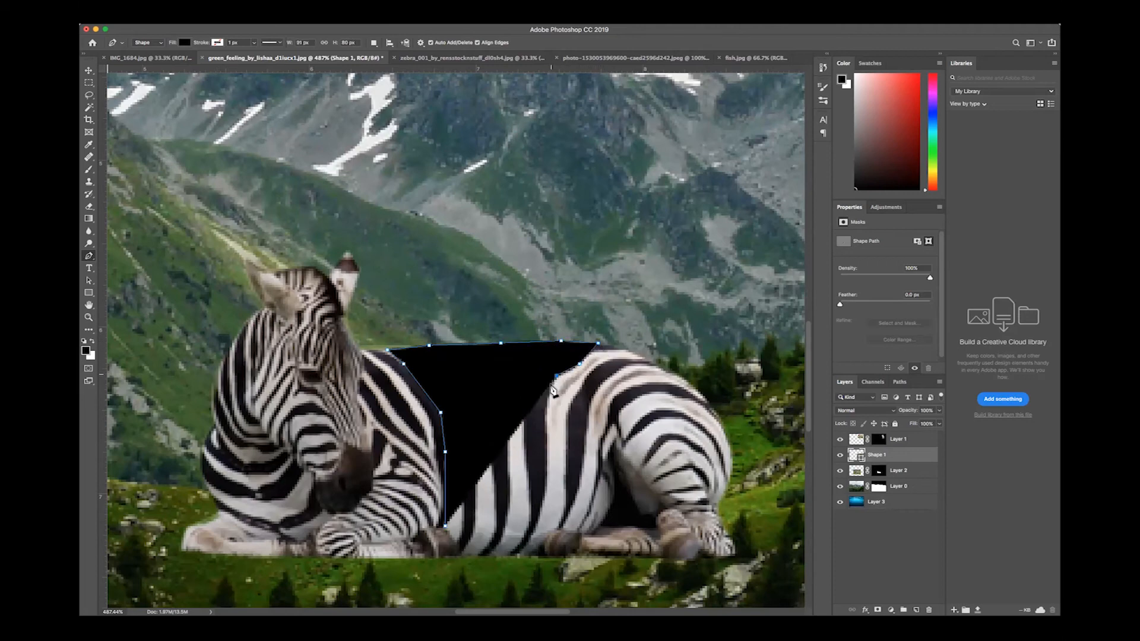
click(547, 431)
click(538, 520)
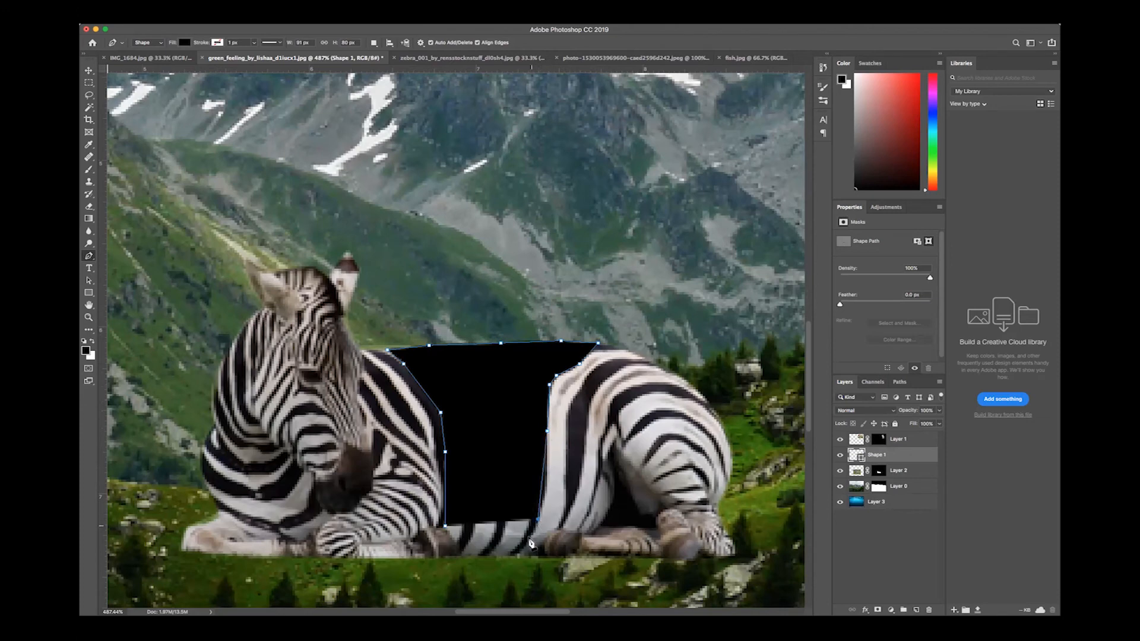
click(526, 544)
click(512, 555)
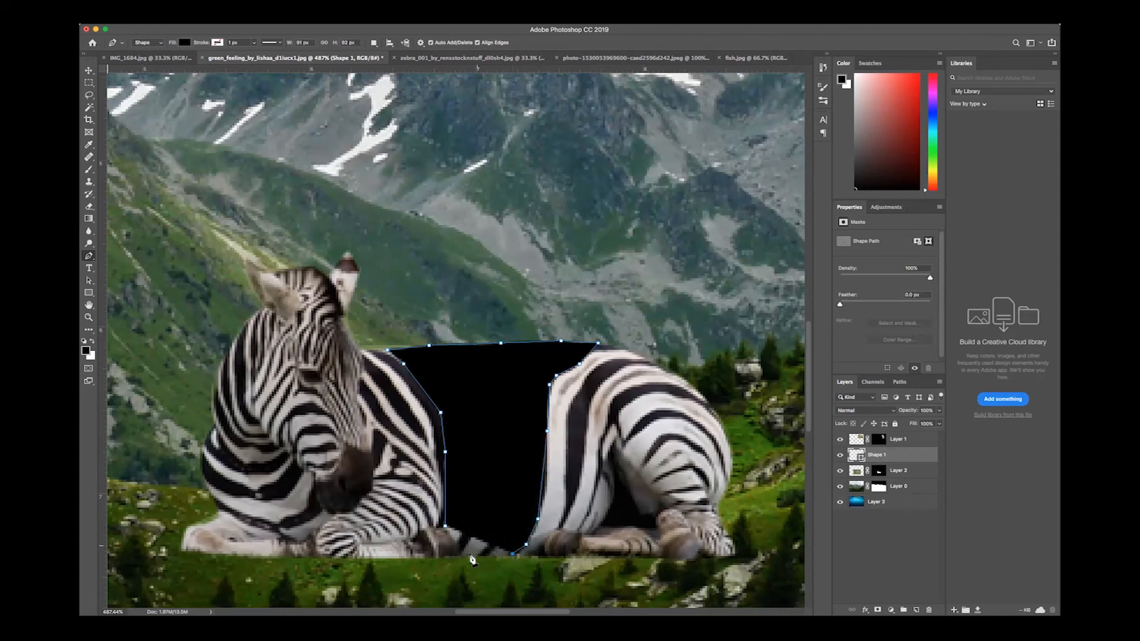
click(461, 554)
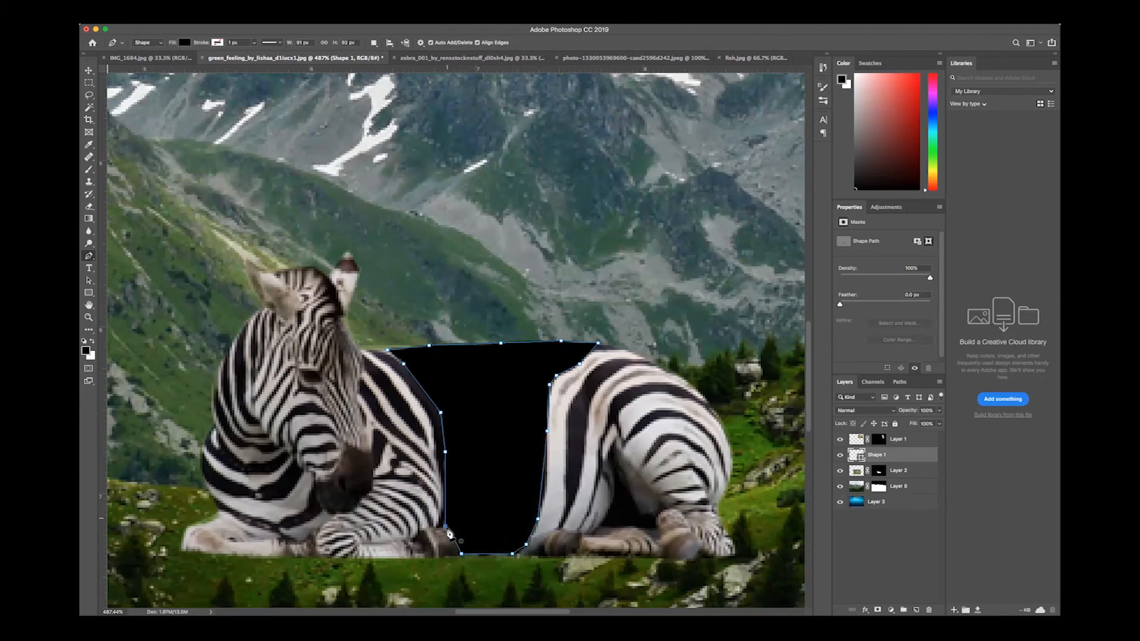
click(445, 528)
Add a layer mask to the black torso shape's layer and switch to the Move tool
key(super+0)
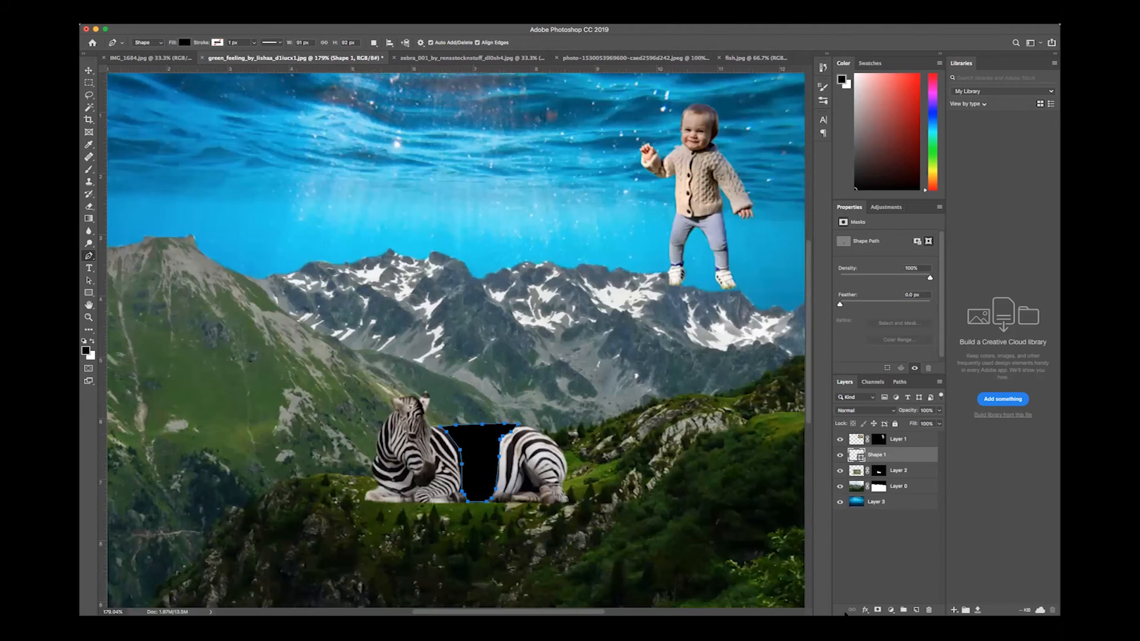
click(877, 610)
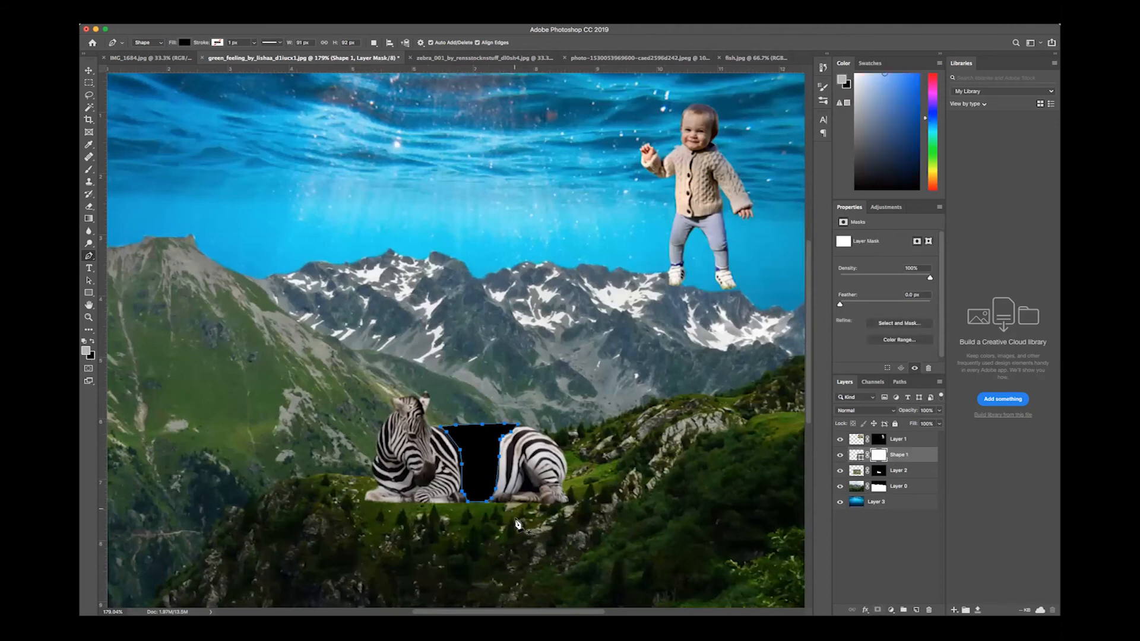
scroll(517, 525, down, 4)
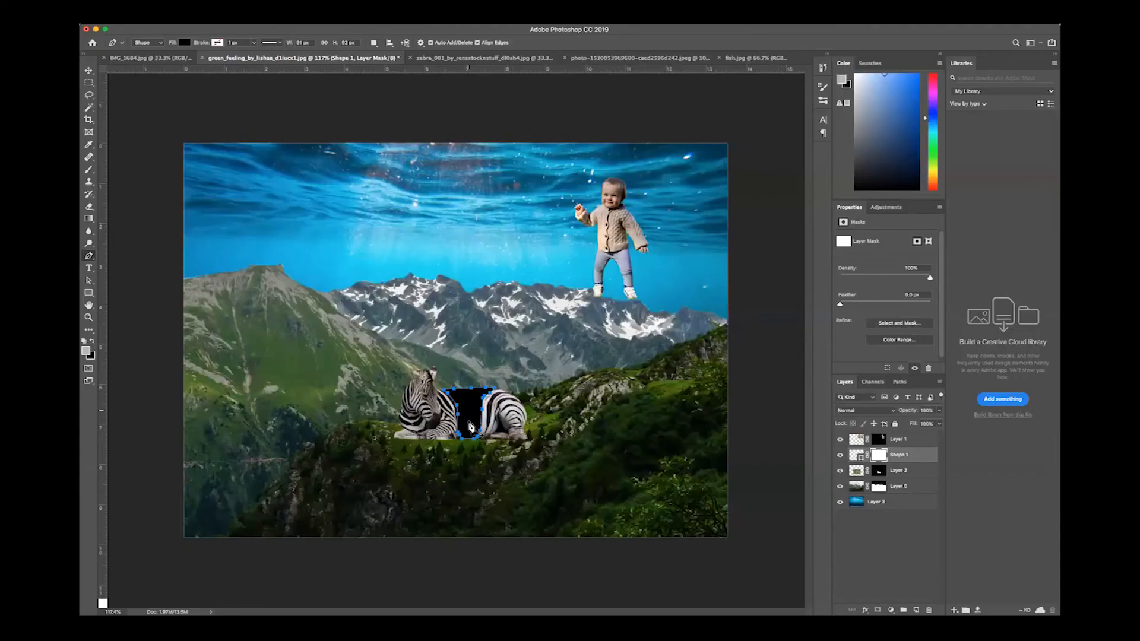
click(88, 71)
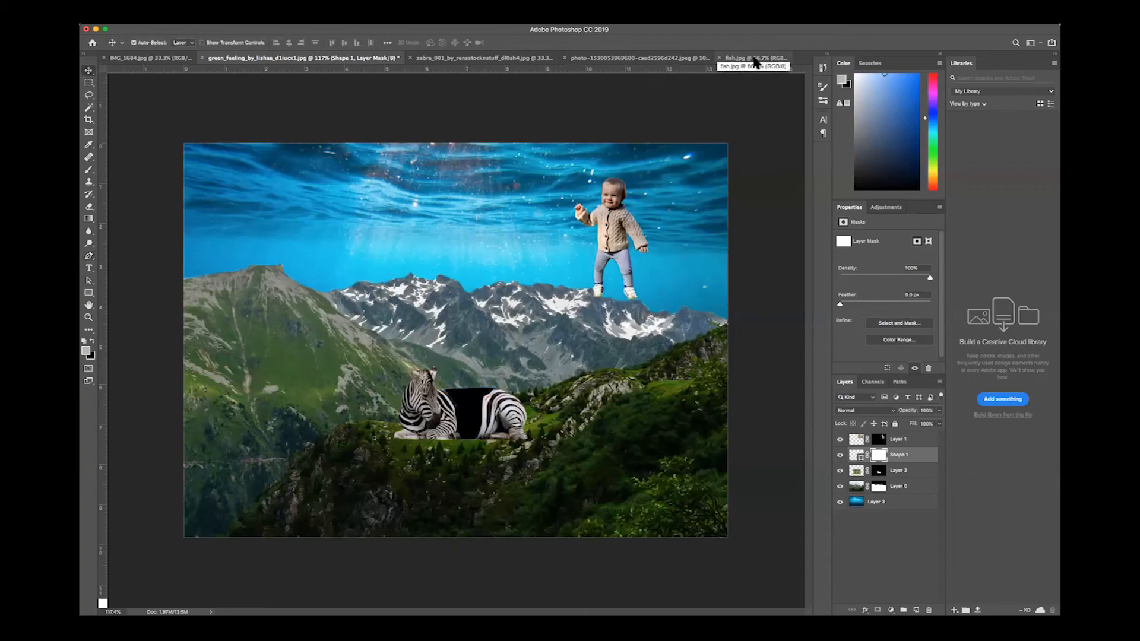
Close the fish.jpg document and open Junxion-Flowers-and-Systems-Change-979x575.jpg from the Pictures folder
click(655, 59)
click(745, 59)
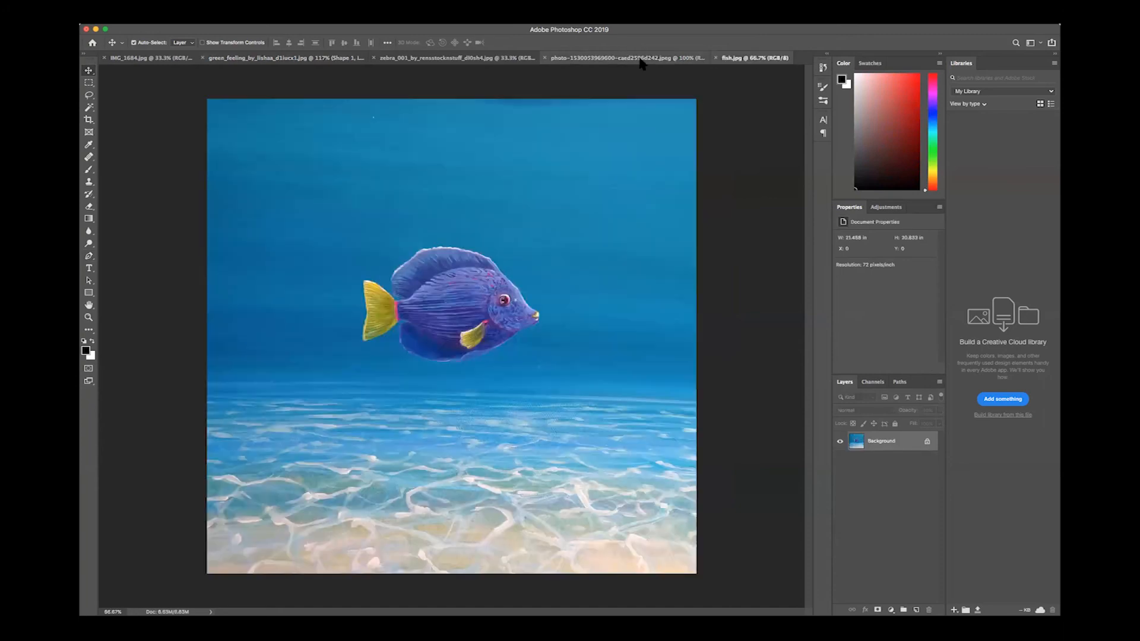
key(super+w)
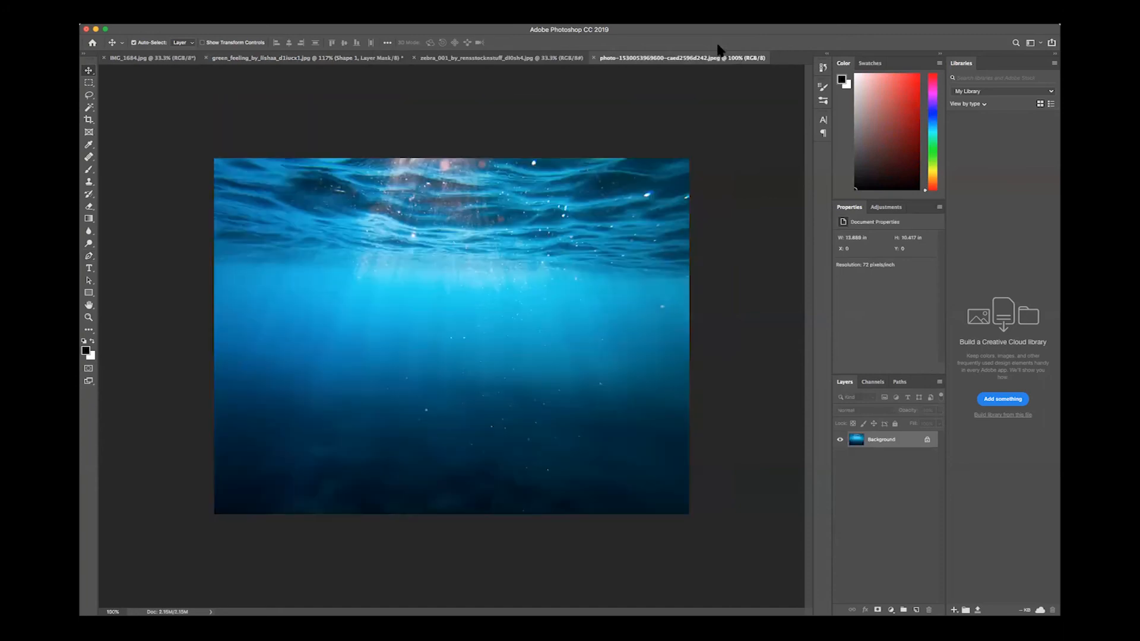
key(super+o)
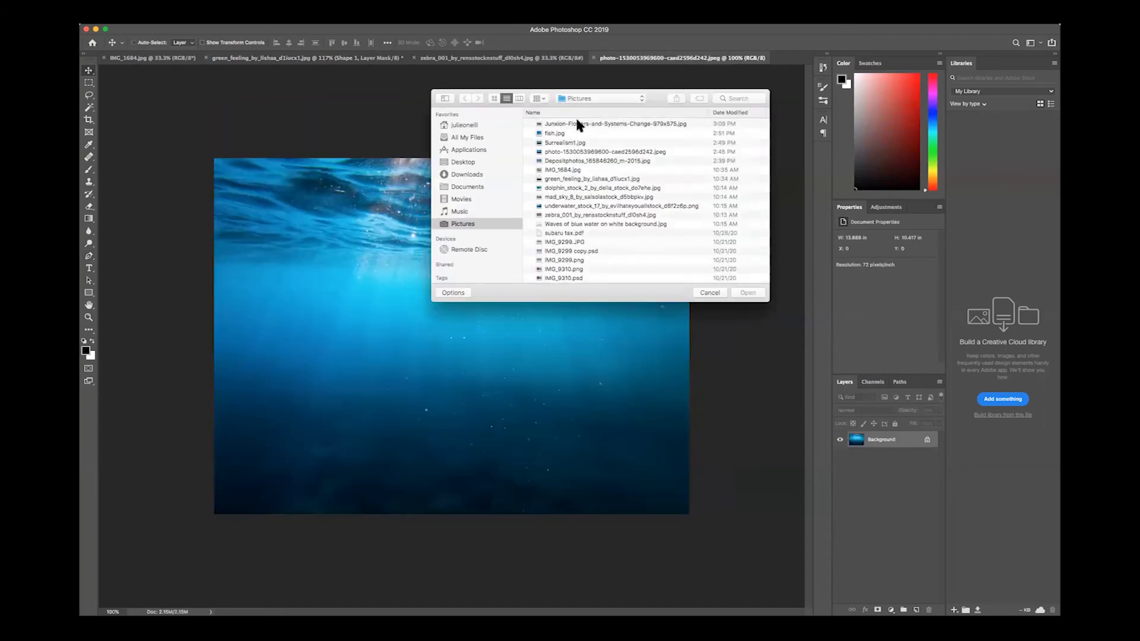
click(576, 121)
click(755, 293)
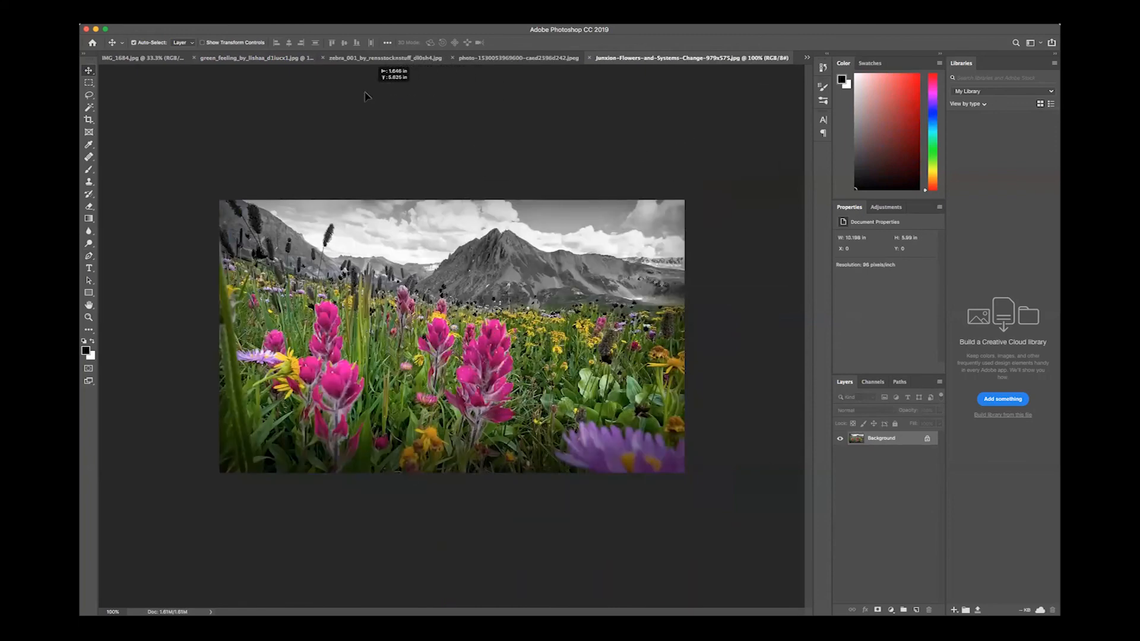
Bring the flower photo into the mountain composite above the black shape, scaled to about 20% and placed over the zebra's torso
click(261, 58)
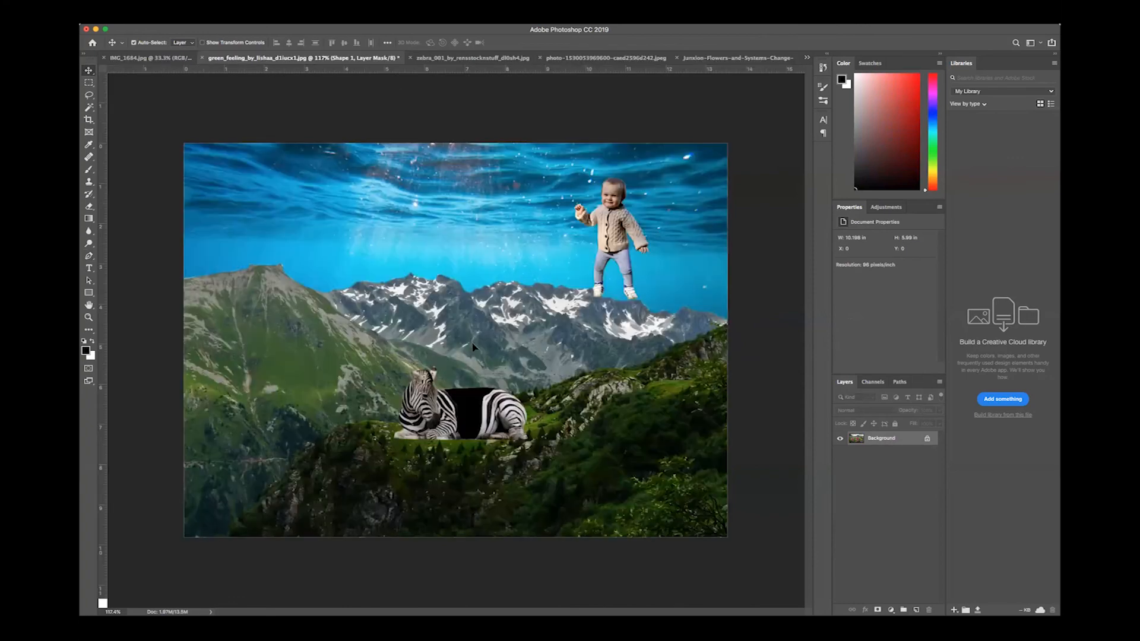
drag(471, 421, 480, 427)
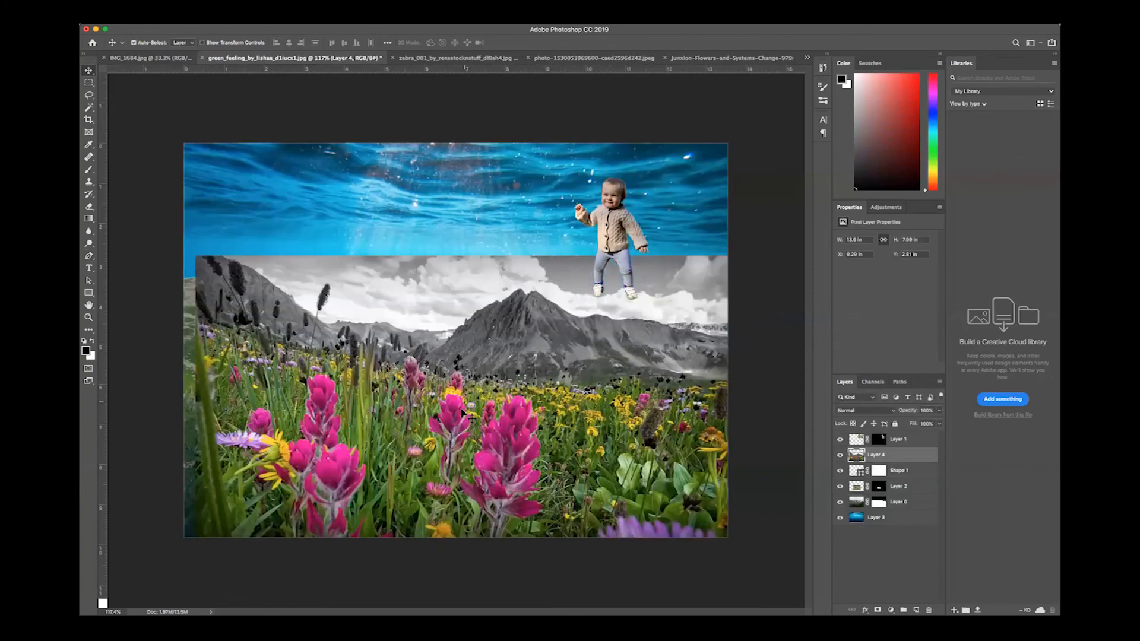
key(super+t)
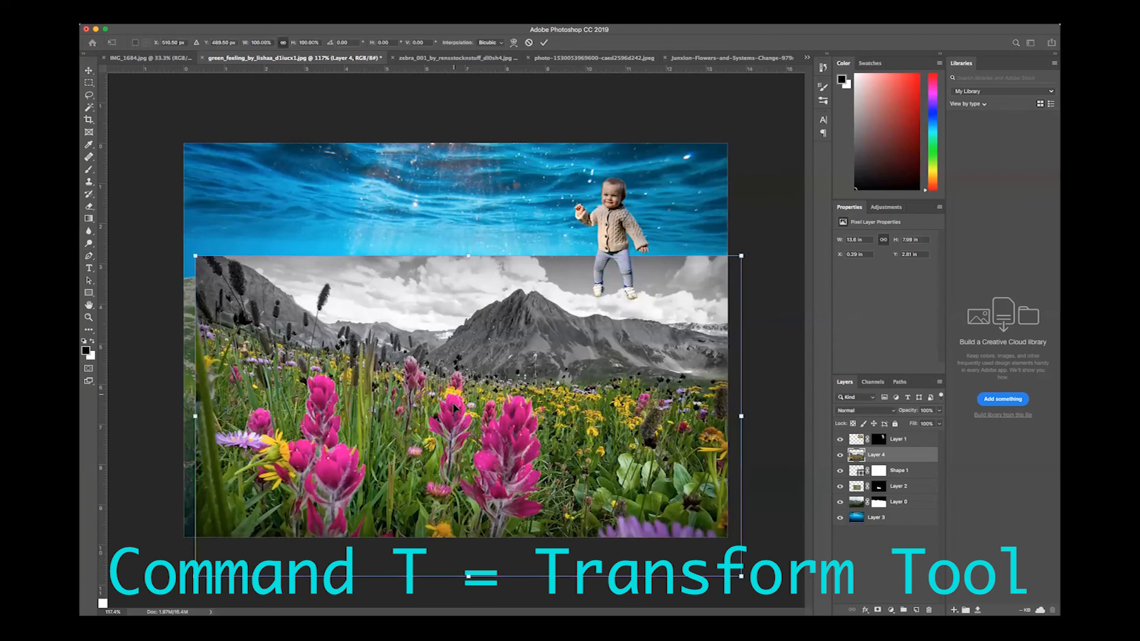
drag(741, 576, 443, 402)
drag(342, 352, 559, 422)
drag(657, 467, 520, 387)
drag(457, 369, 493, 422)
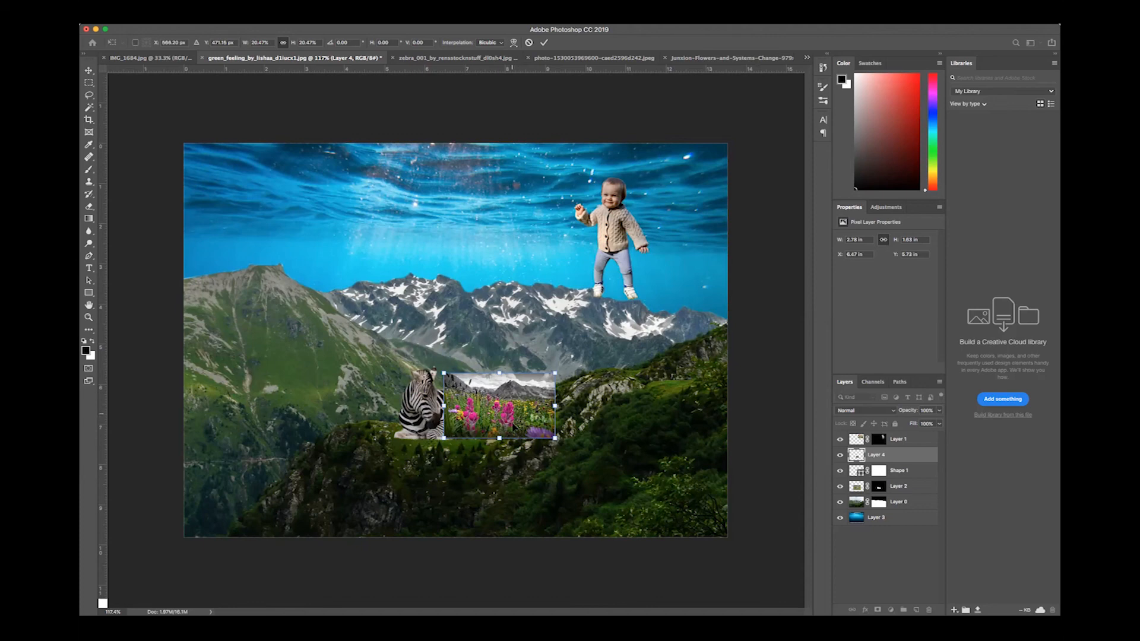
Create a clipping mask that confines the flower photo to the black torso shape beneath it
scroll(515, 423, up, 5)
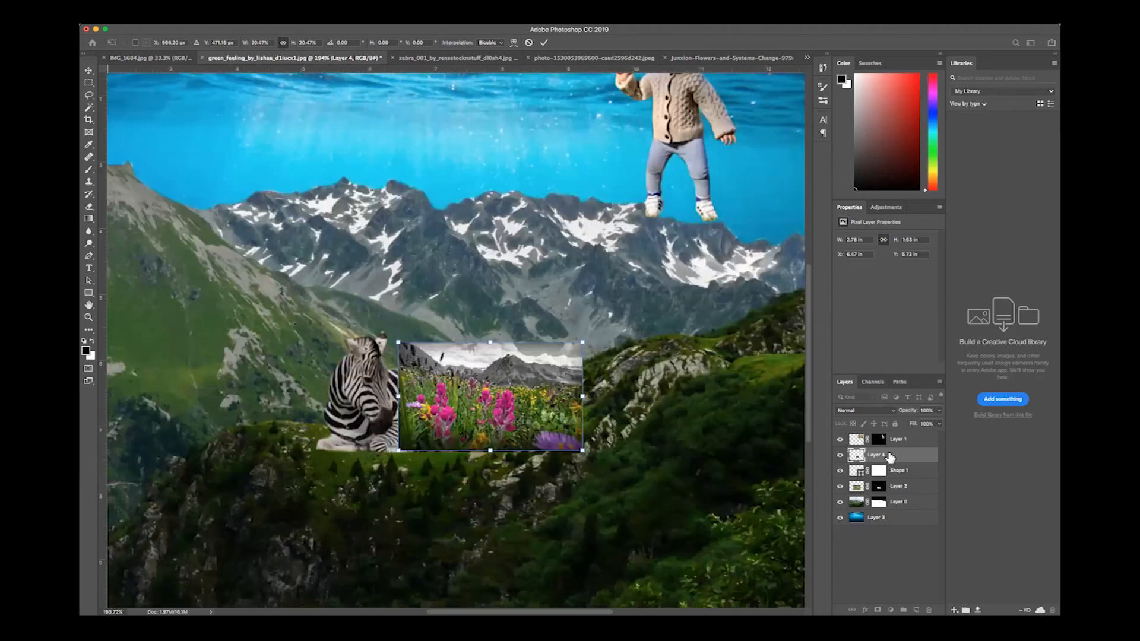
right_click(888, 456)
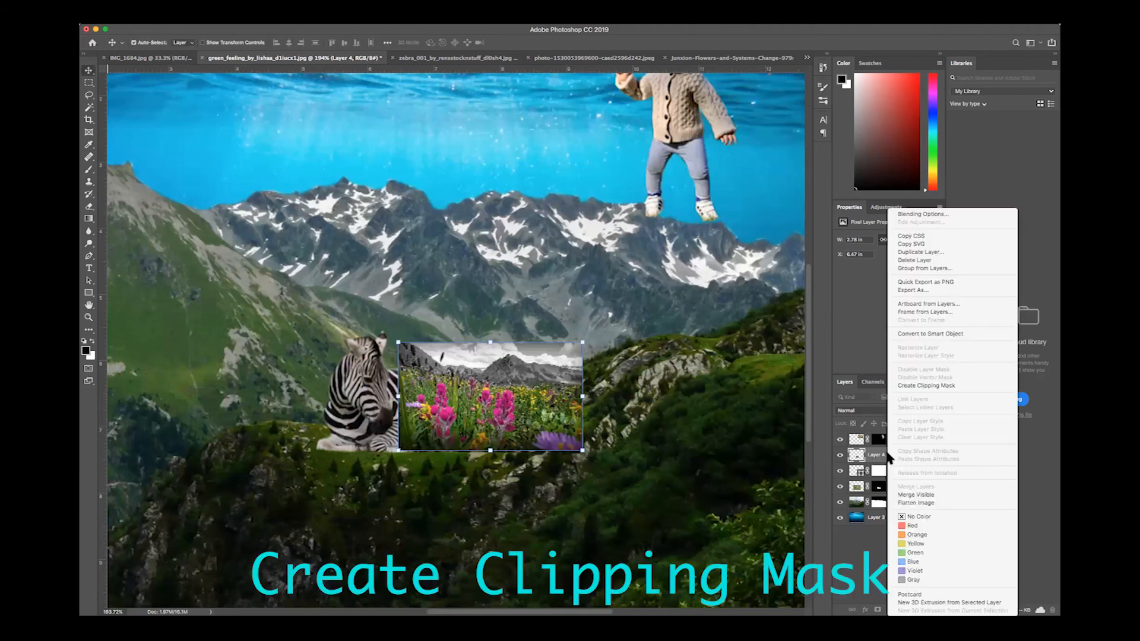
click(920, 386)
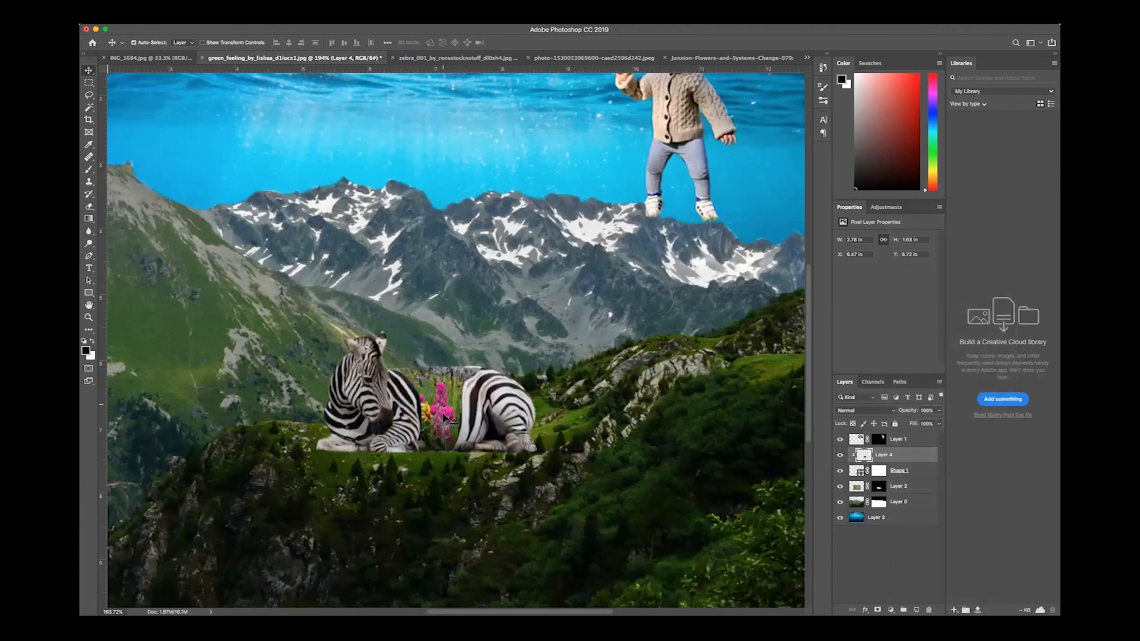
Enlarge the clipped flower photo slightly to about 2.97 by 1.75 in and position its pink flowers in the gap in the zebra's torso
drag(442, 418, 447, 419)
drag(418, 369, 437, 386)
scroll(449, 394, up, 3)
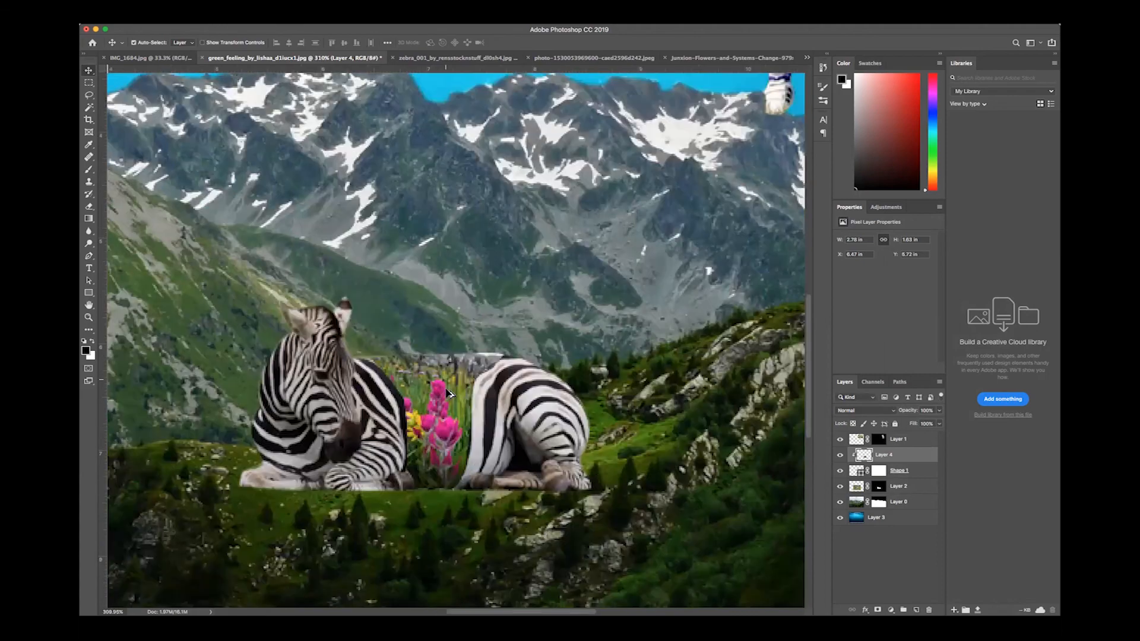
scroll(449, 394, down, 3)
key(ctrl+t)
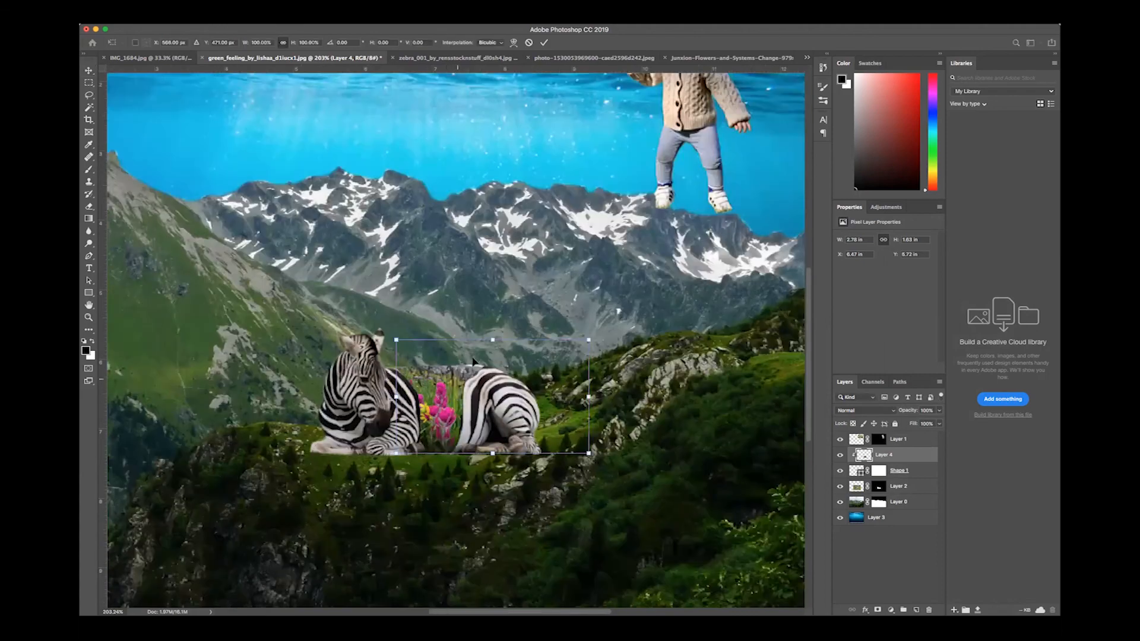
drag(396, 339, 392, 339)
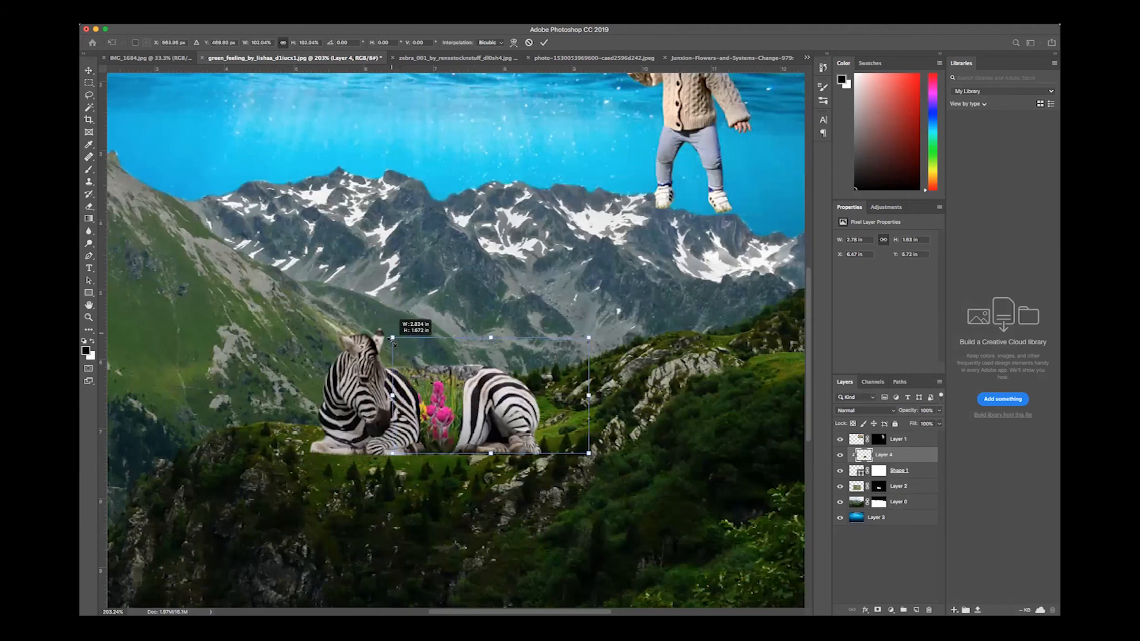
drag(462, 409, 466, 411)
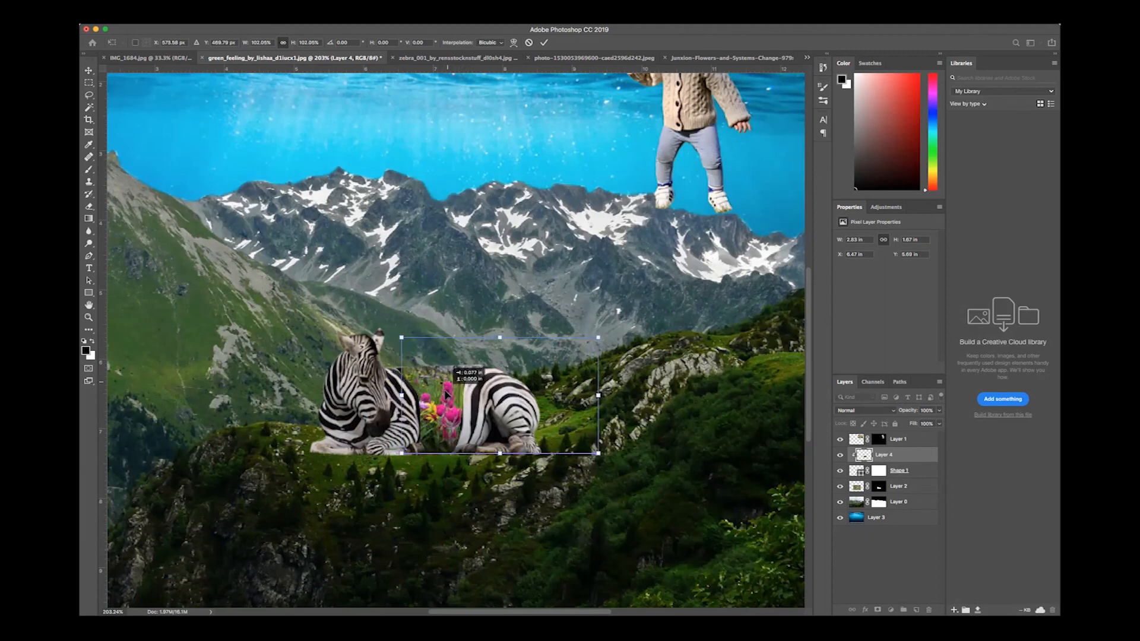
drag(441, 393, 441, 393)
scroll(606, 332, down, 1)
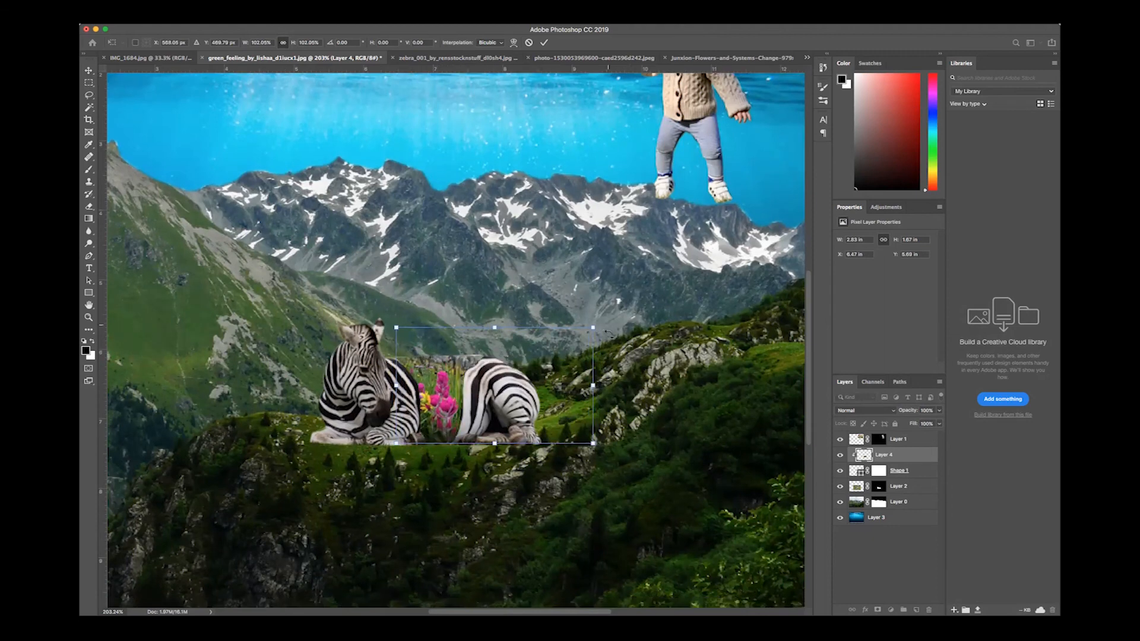
drag(593, 327, 601, 322)
drag(439, 376, 431, 377)
key(Return)
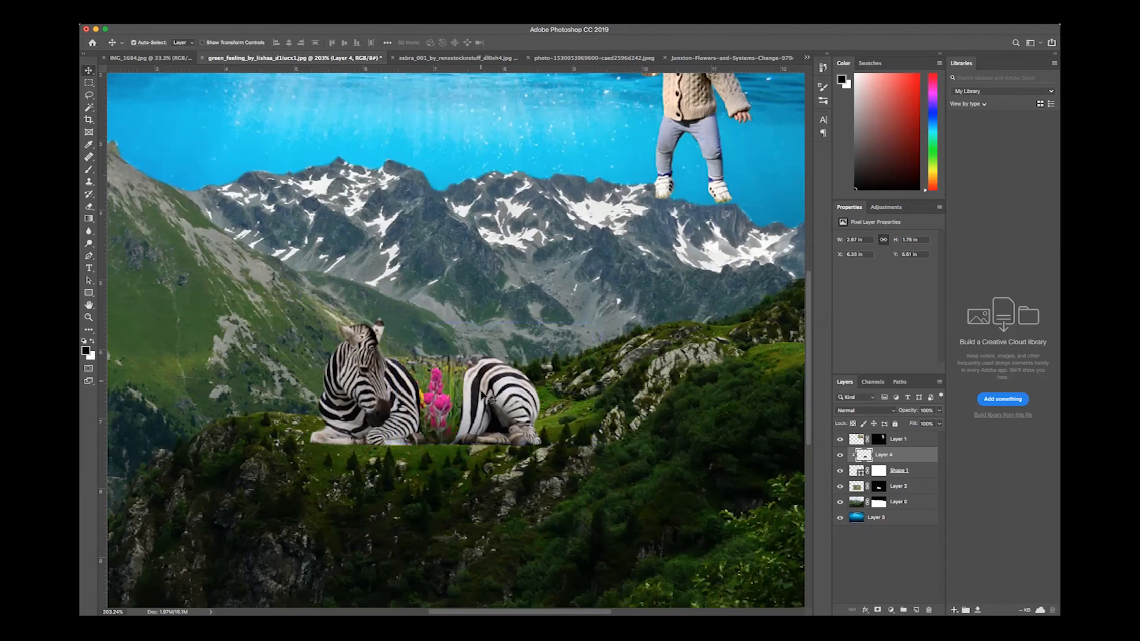
scroll(475, 394, left, 10)
scroll(483, 404, right, 2)
scroll(483, 402, up, 5)
scroll(484, 401, down, 10)
scroll(484, 400, up, 6)
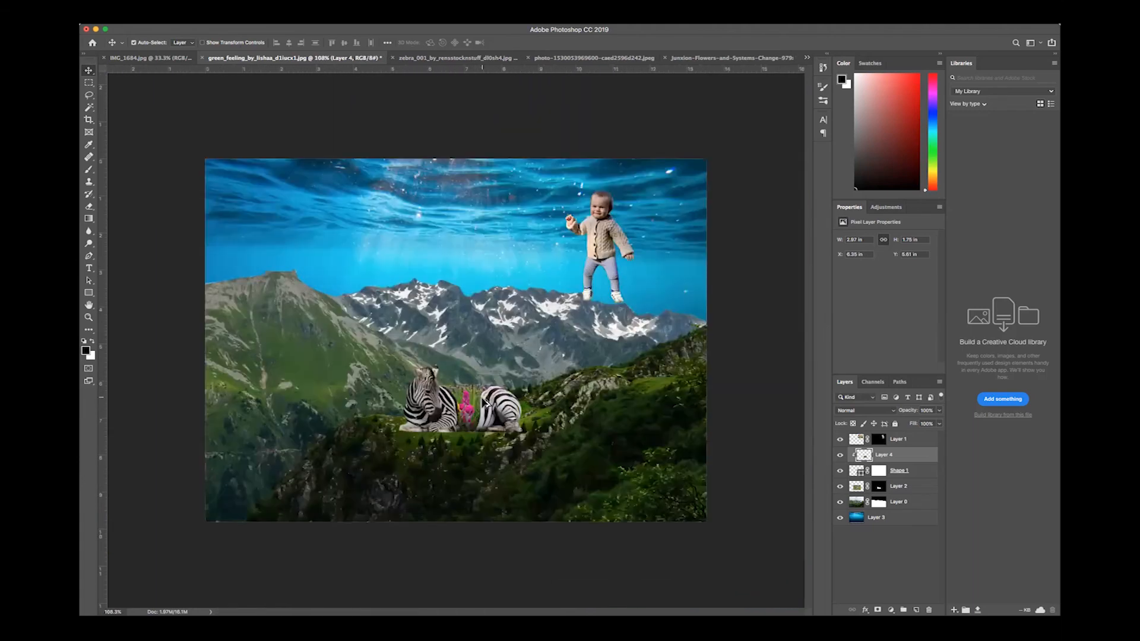
scroll(486, 403, down, 3)
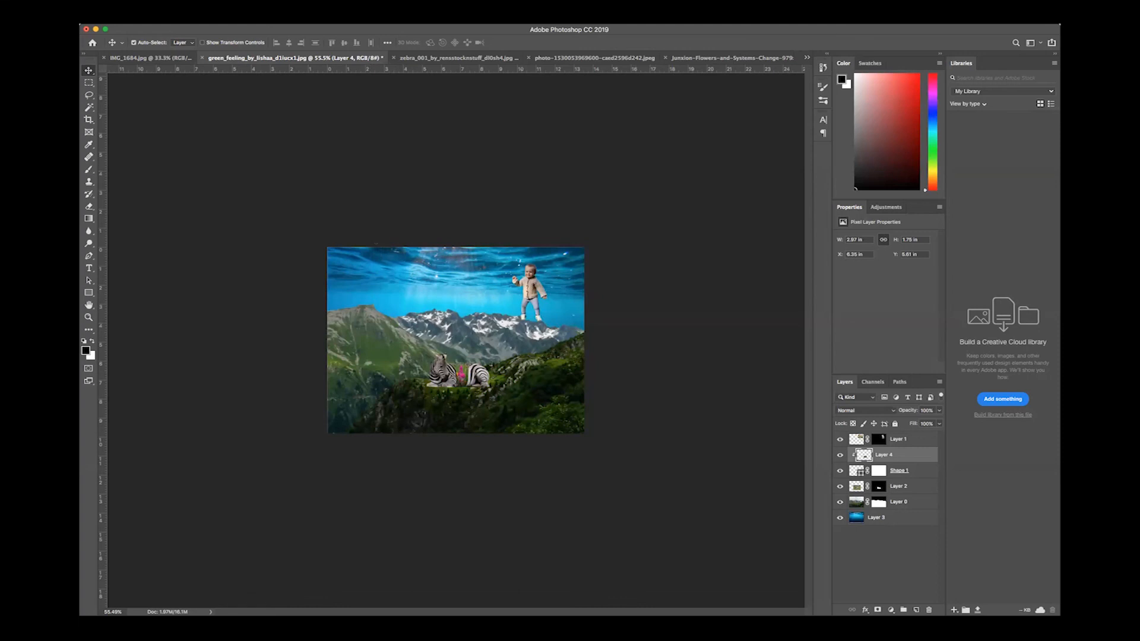
Save the finished composite in JPEG format in the Pictures folder, accepting the JPEG options
click(84, 19)
click(106, 75)
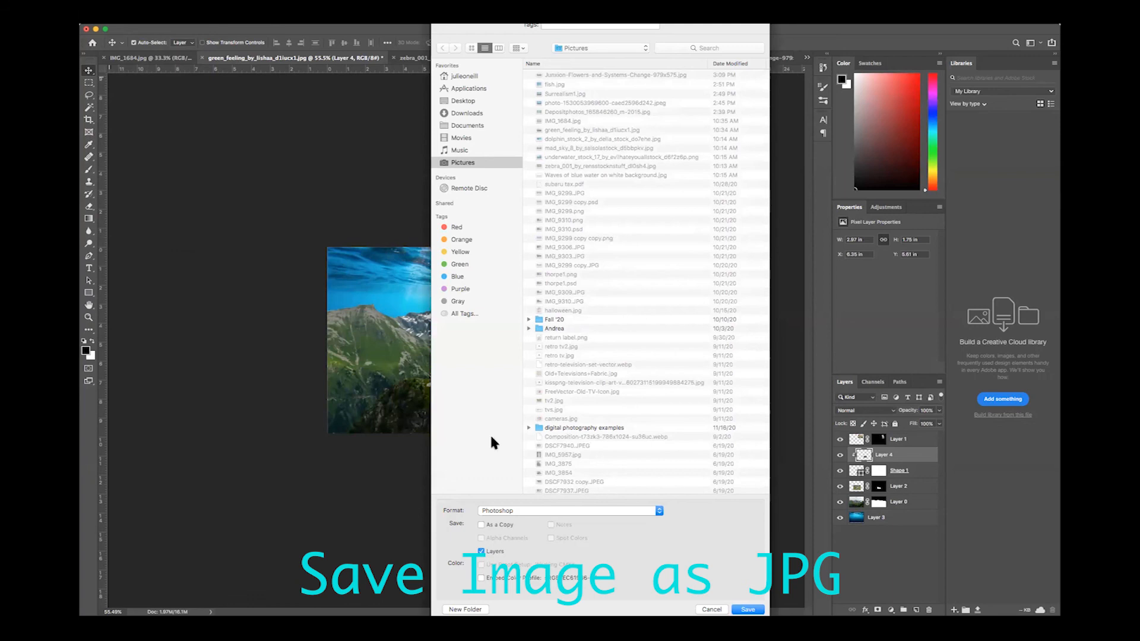
click(570, 510)
click(510, 581)
click(762, 610)
click(658, 162)
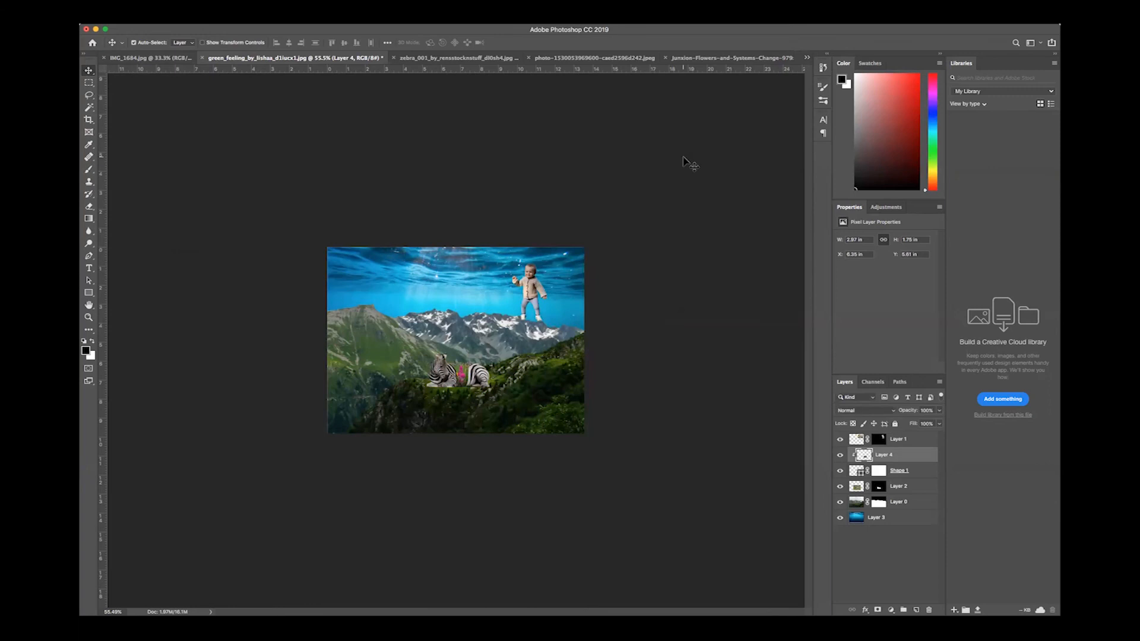